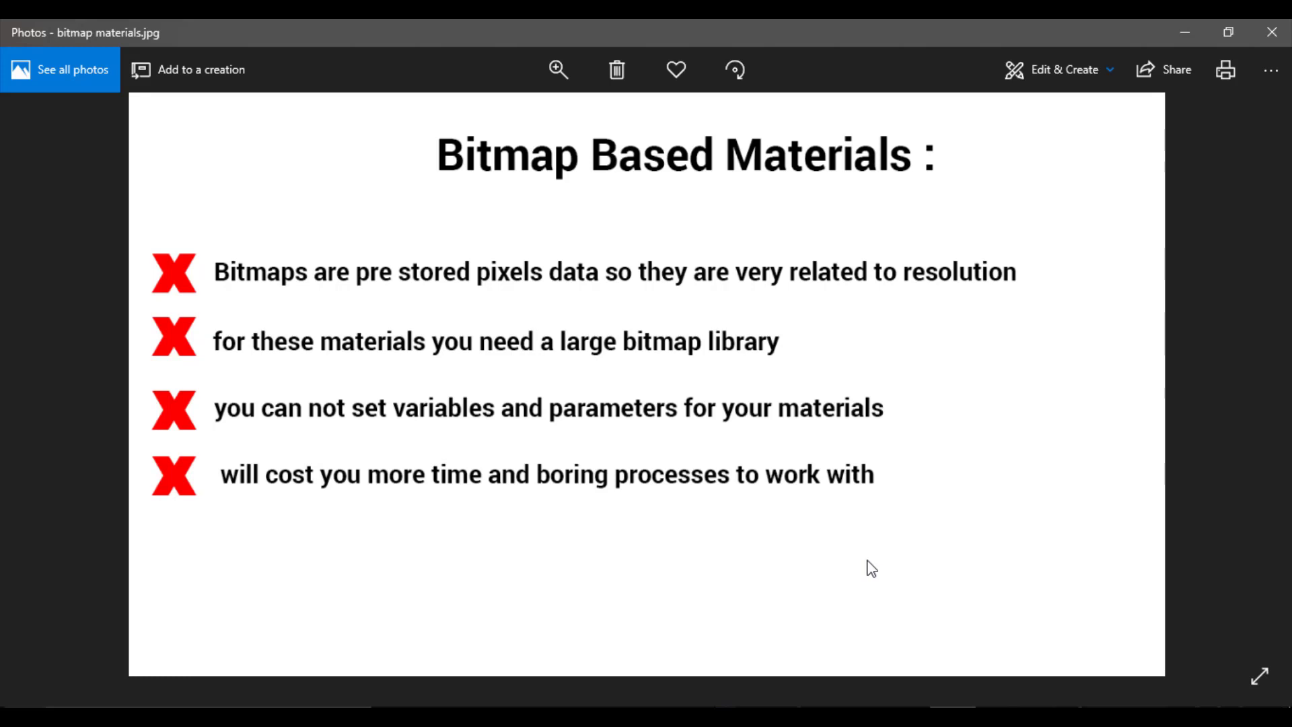
Step: Advance to the procedural materials slide, then return to the 3ds Max V-Ray scene
key("Right")
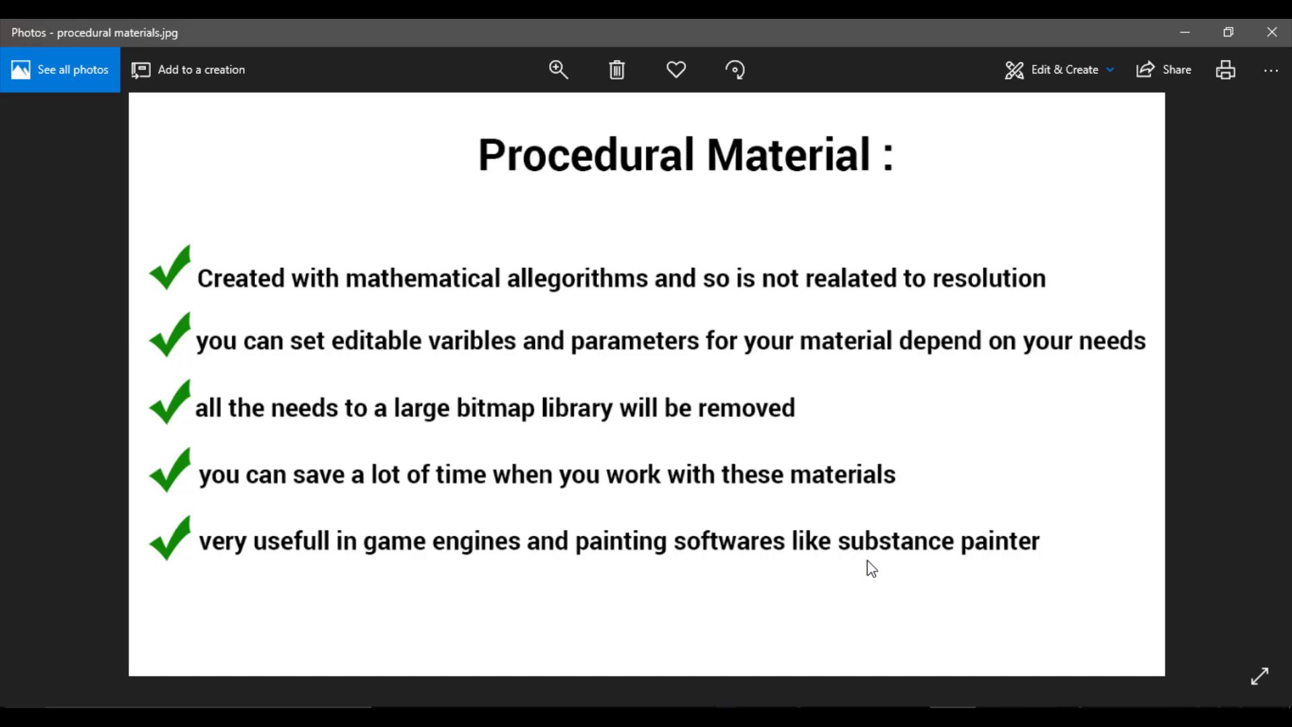
mouse_move(905, 701)
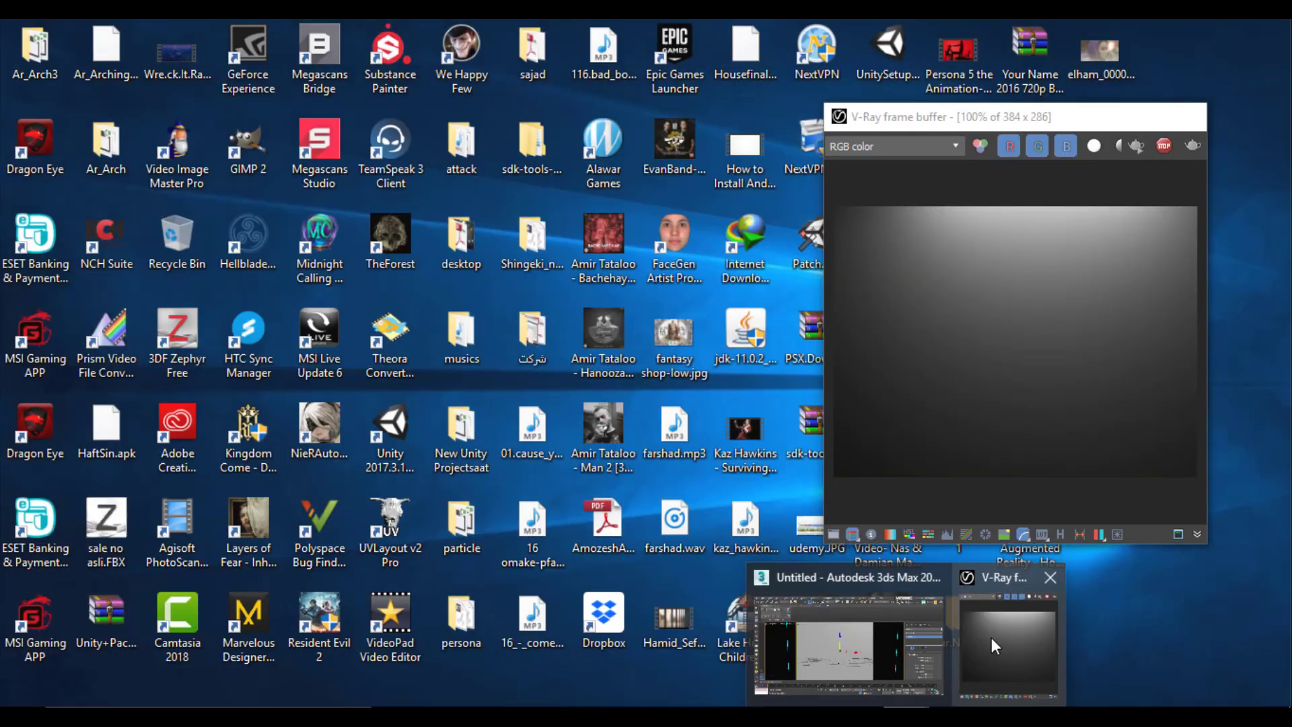
left_click(991, 637)
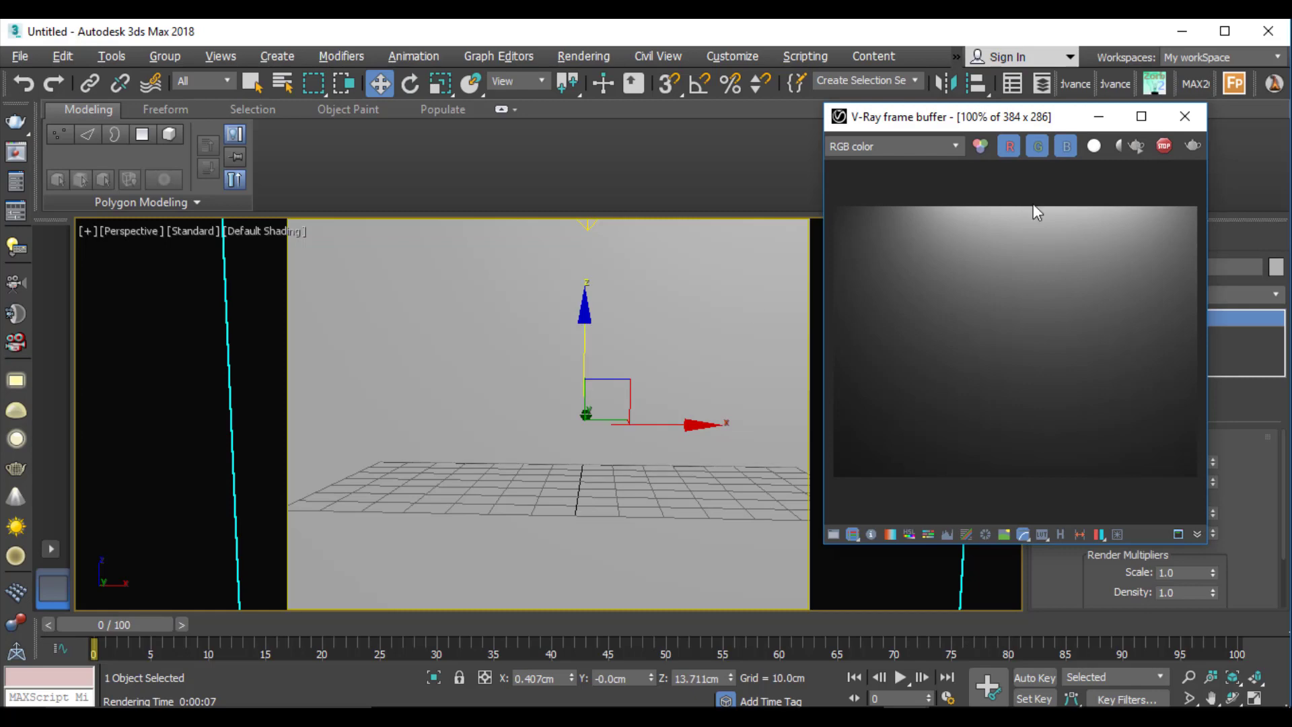
Step: Zoom the viewport out and back in, then bring up its context menu
scroll(438, 340, "down", 3)
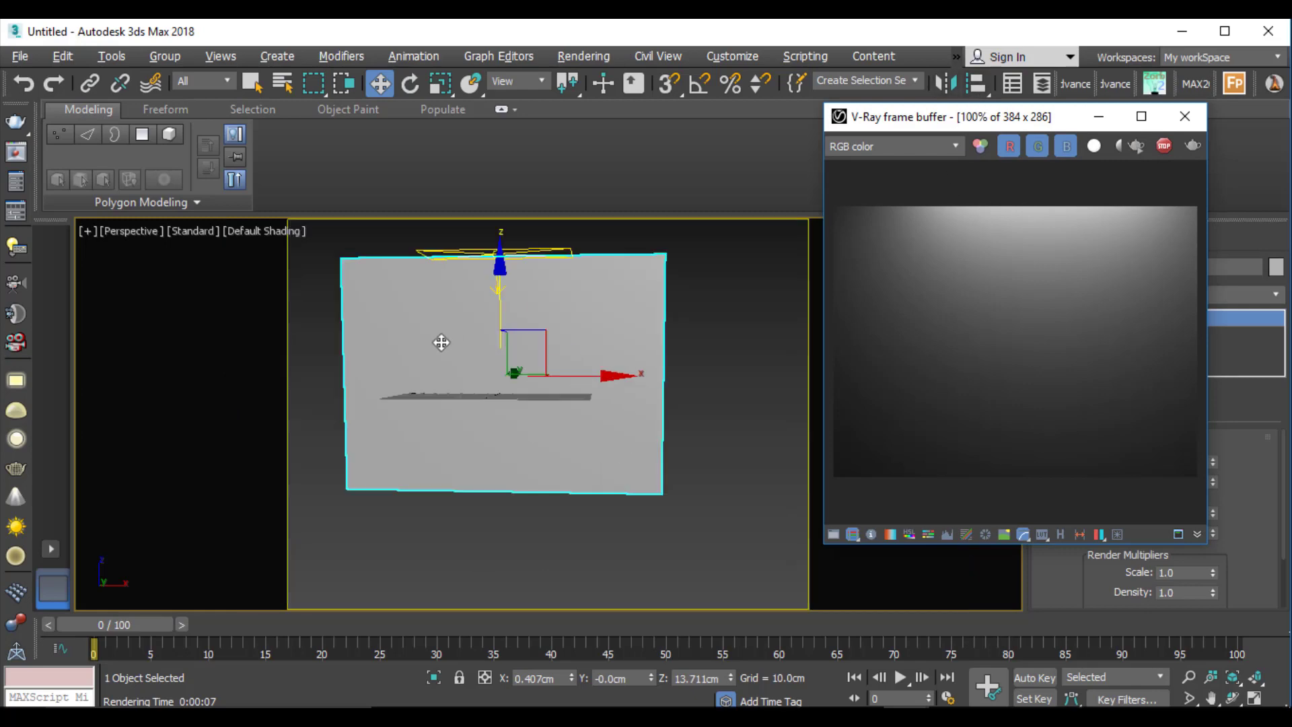
scroll(409, 352, "up", 2)
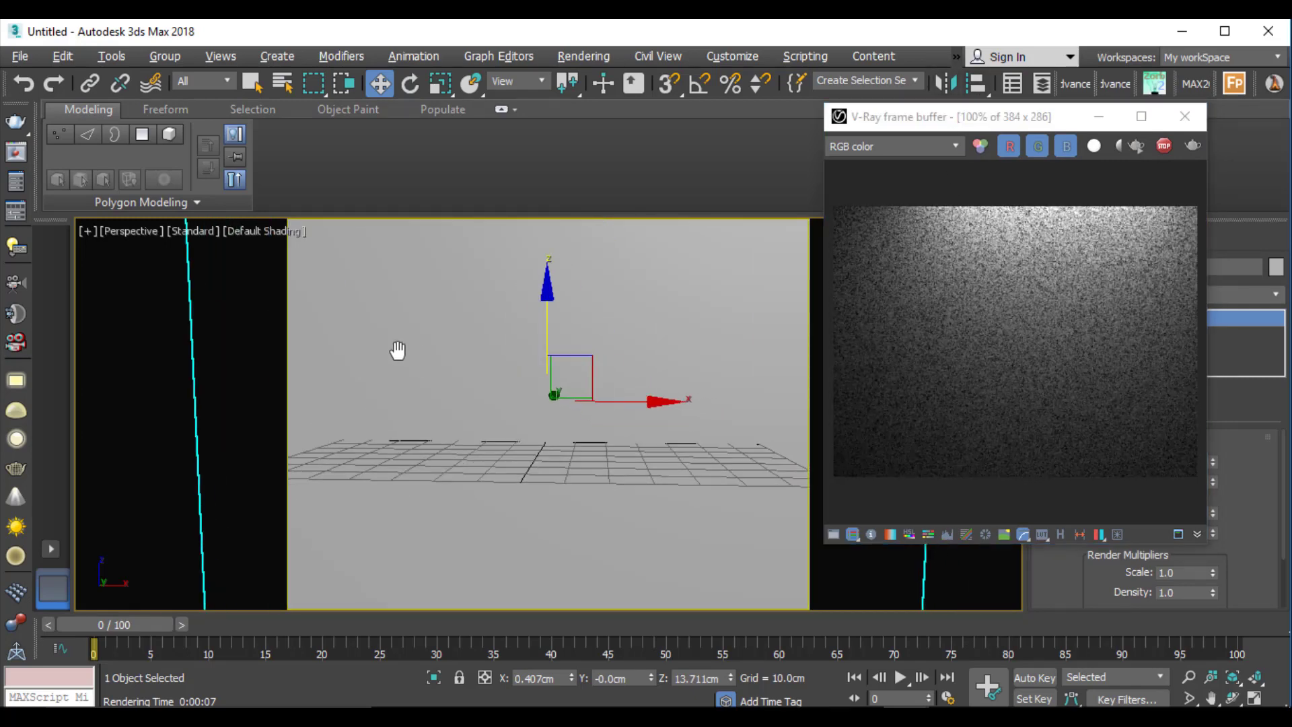
right_click(404, 352)
Step: Open the Slate Material Editor, widen it, and frame the Map #9 and Material #26 nodes
key("m")
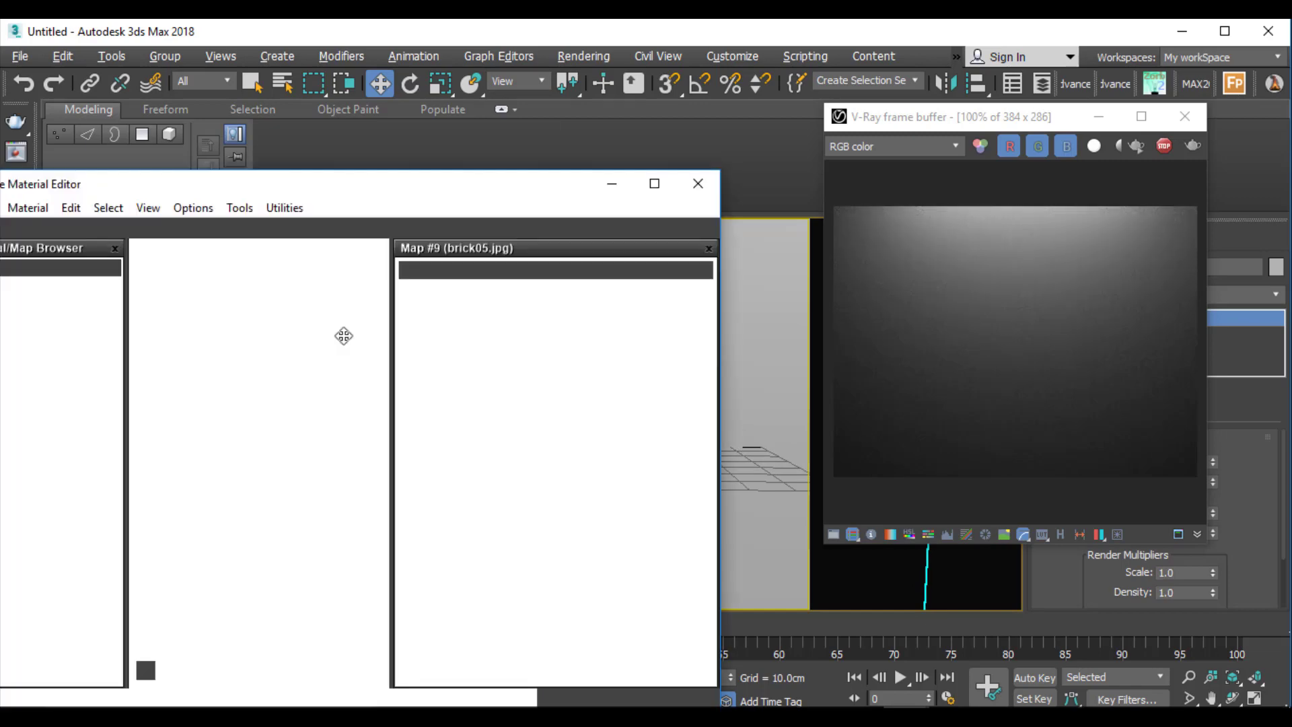
left_click_drag(296, 193, 391, 107)
scroll(321, 442, "up", 4)
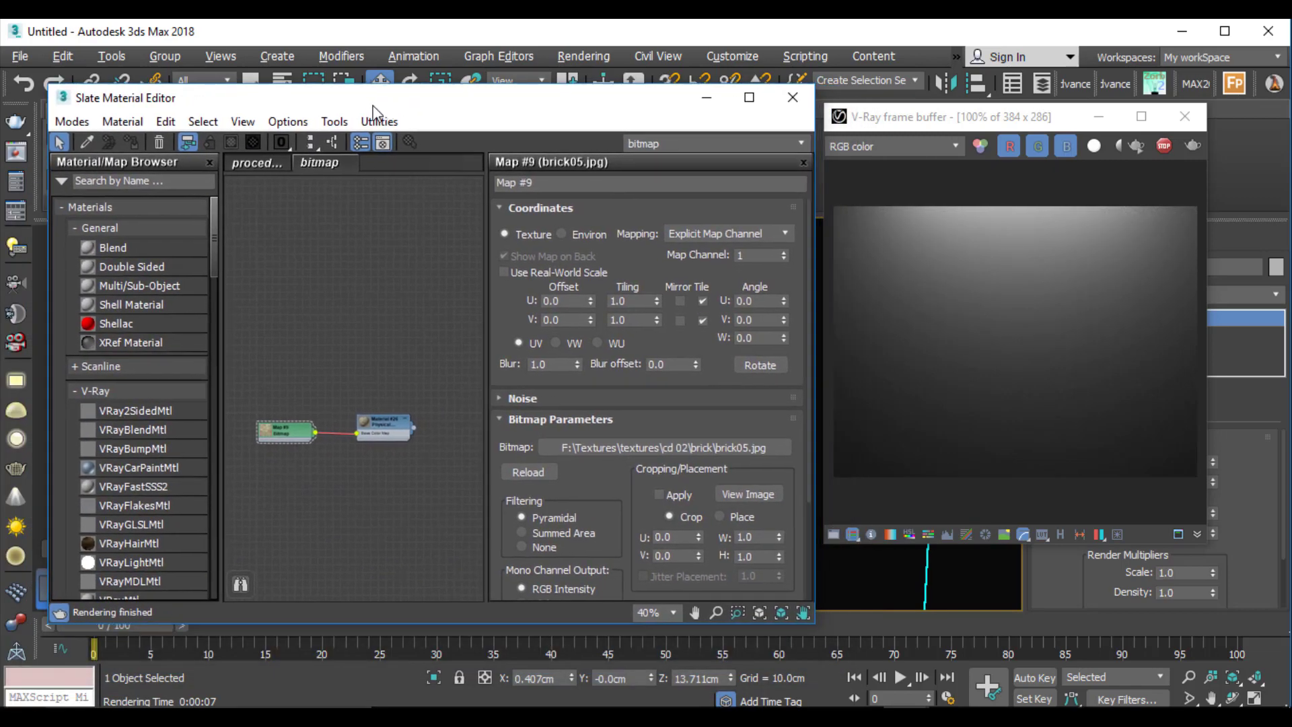
scroll(341, 447, "up", 1)
middle_click_drag(341, 447, 346, 363)
left_click_drag(816, 240, 1062, 242)
key("z")
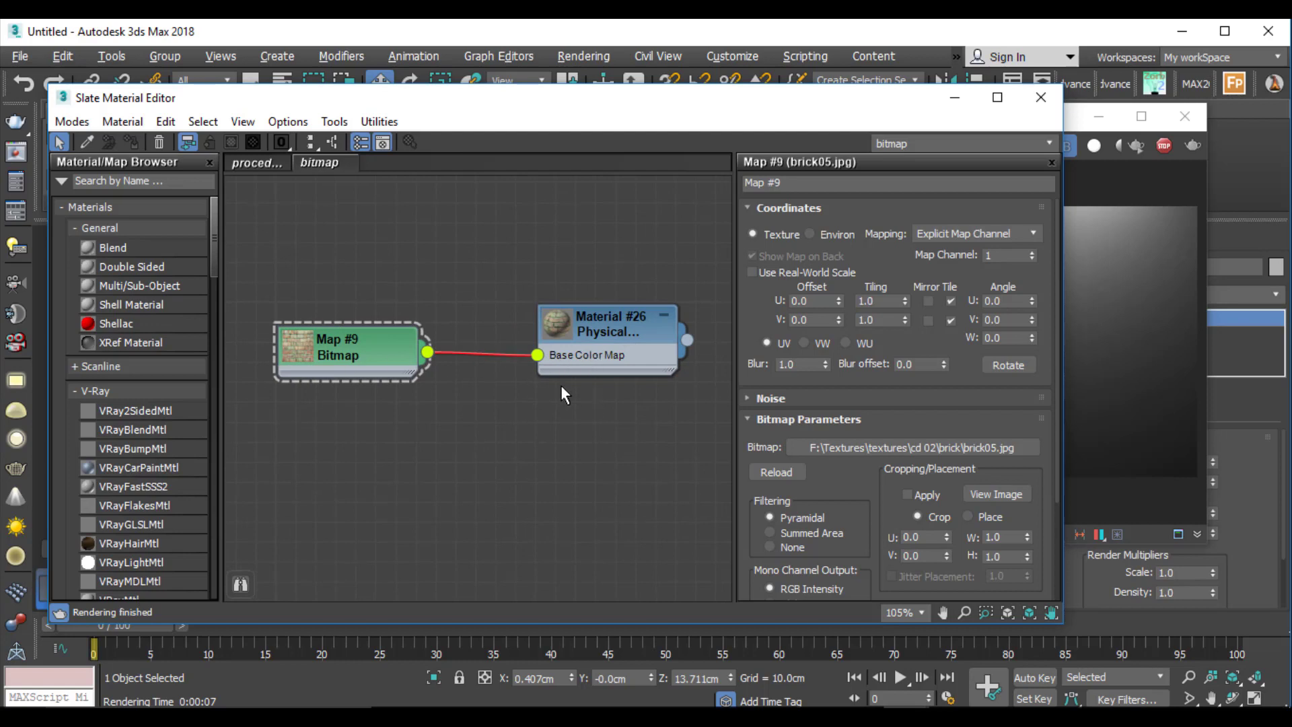
middle_click_drag(479, 355, 443, 325)
scroll(322, 325, "up", 2)
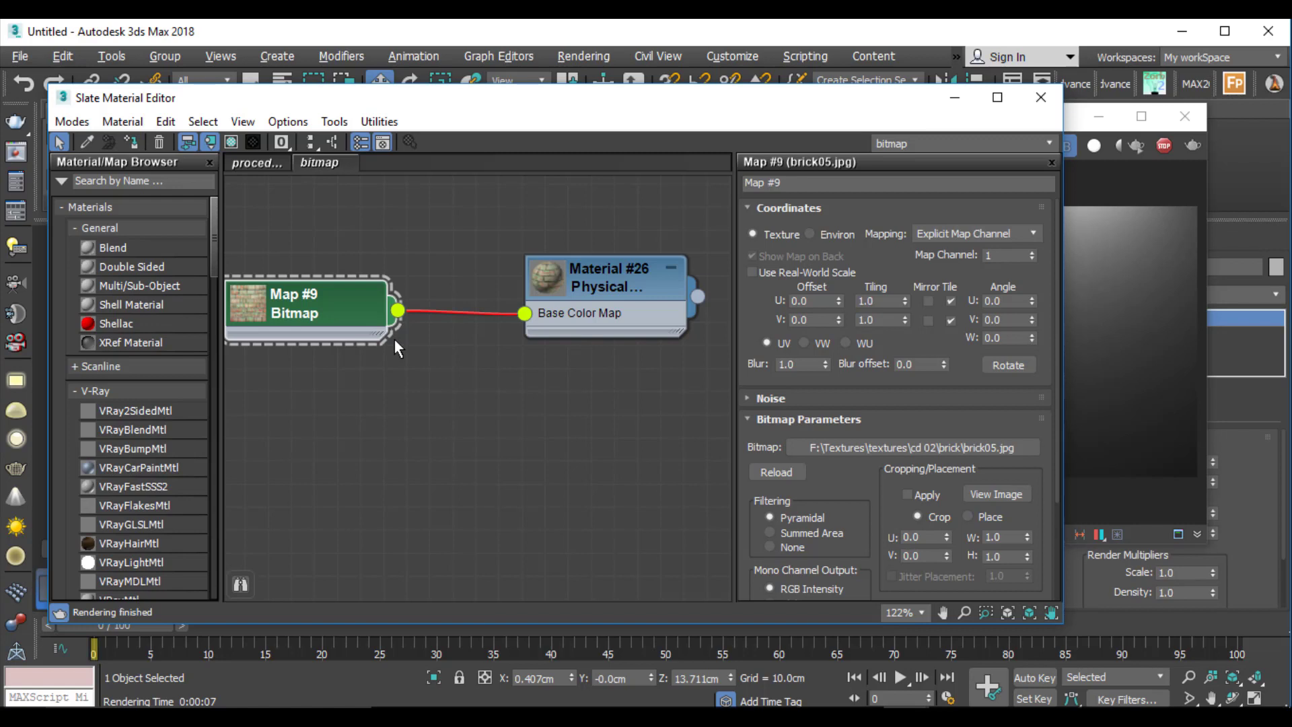
left_click(918, 448)
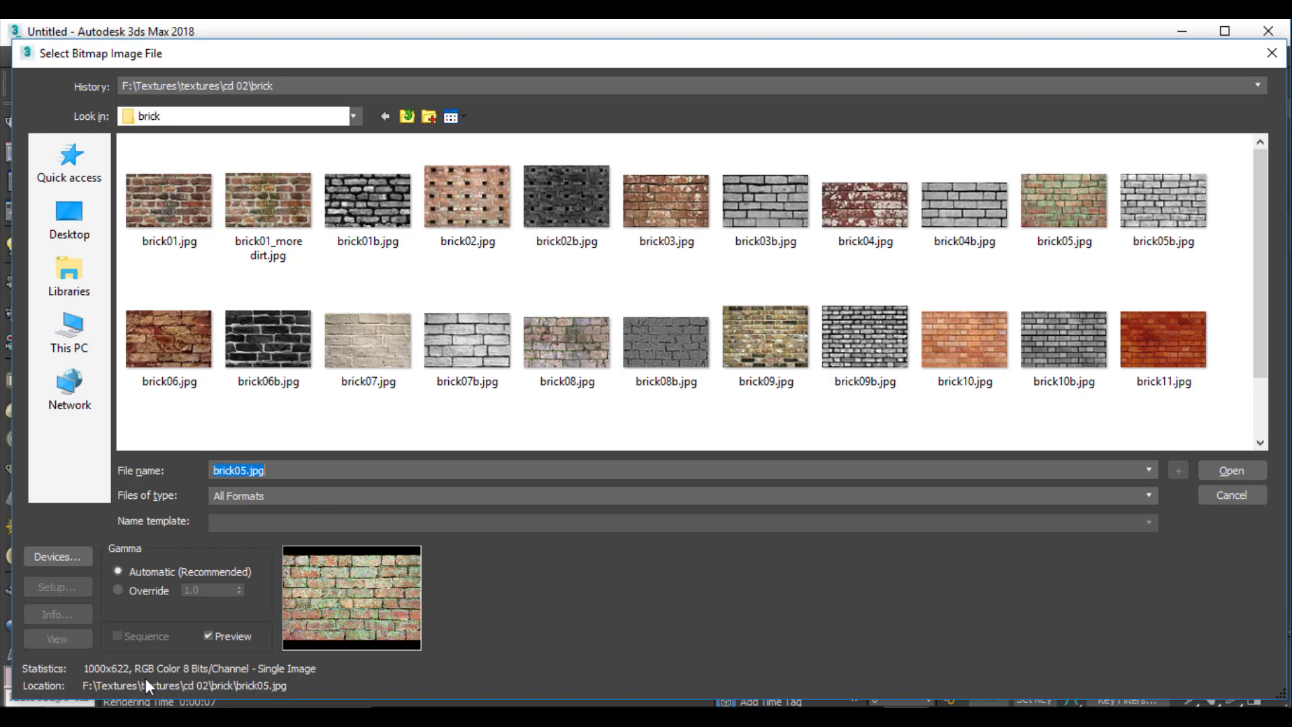
left_click(1234, 498)
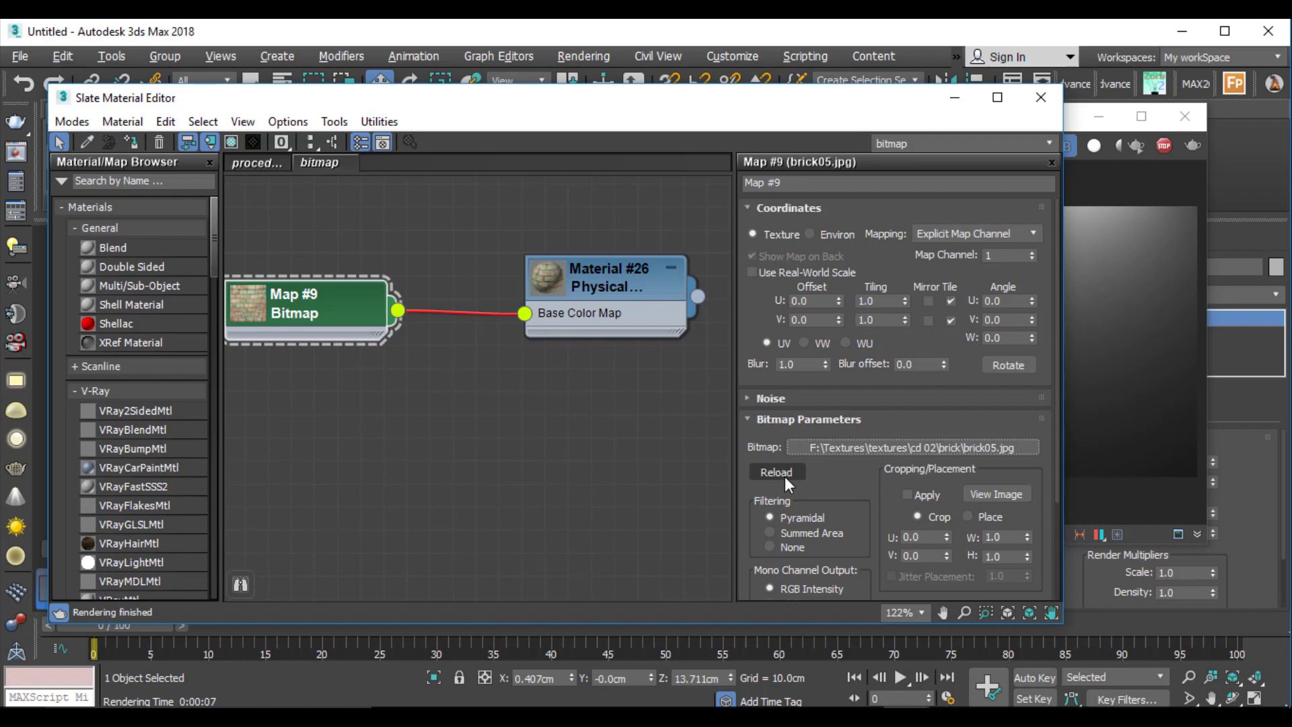
Step: Zoom in on Map #9, then switch to the procedural view with the Substance2 graph
scroll(446, 401, "up", 1)
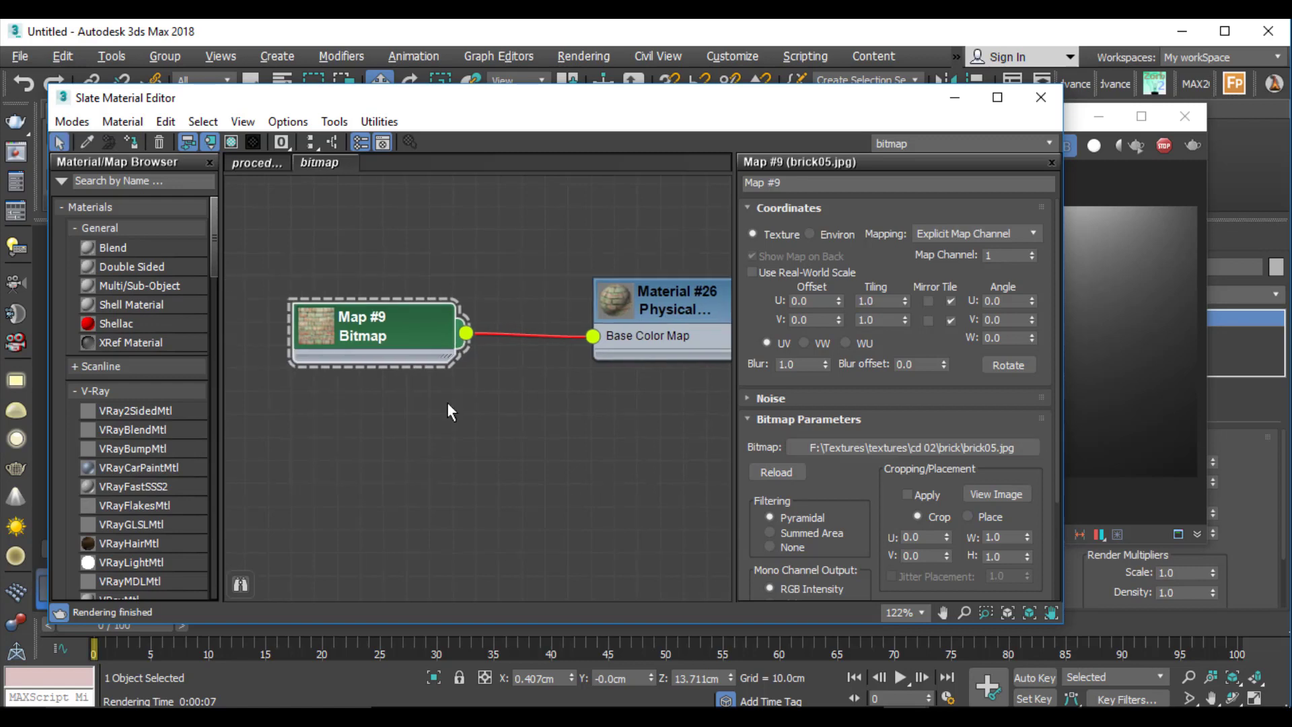
scroll(623, 316, "up", 4)
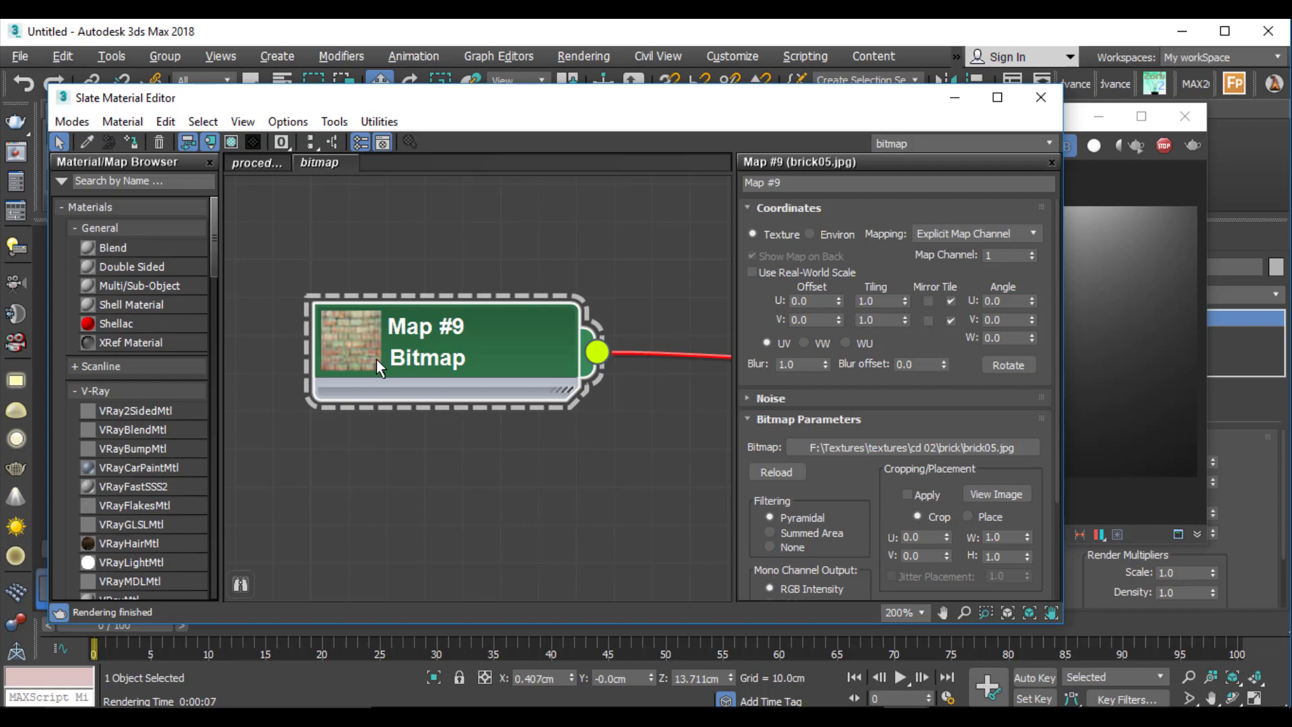
left_click(254, 164)
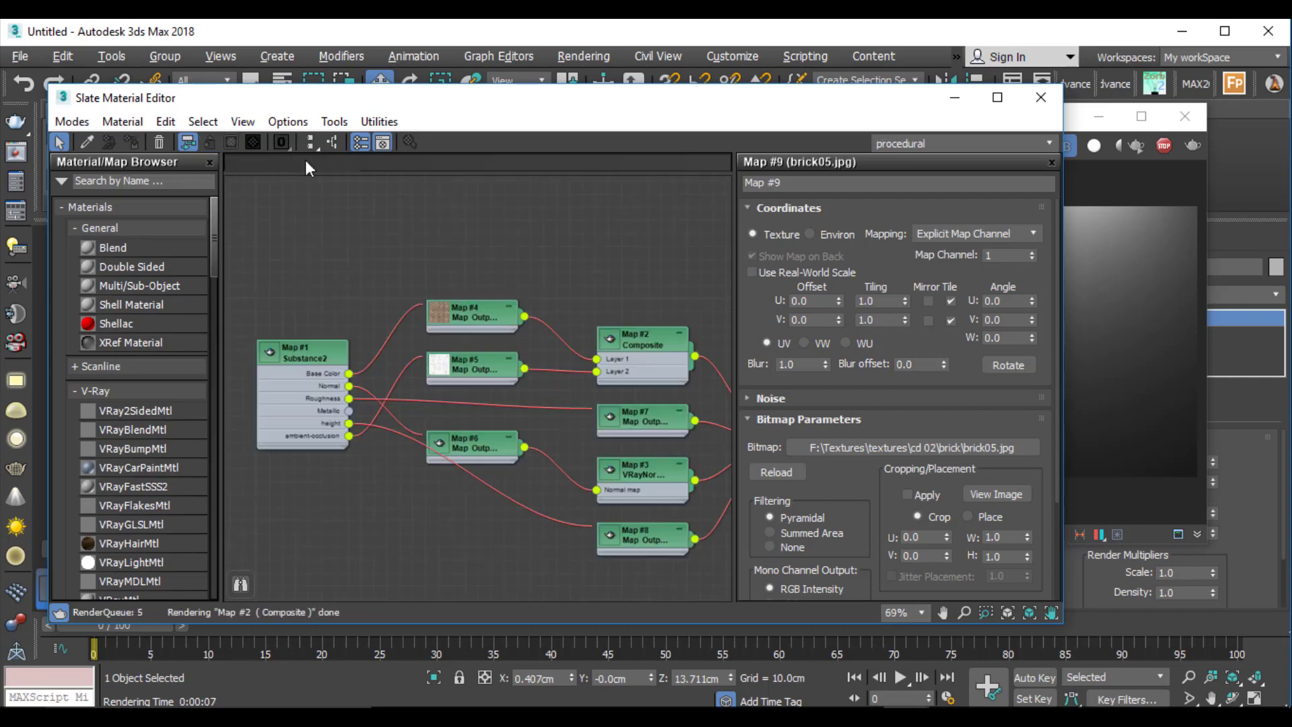
Step: Show the Substance2 node's parameters and enlarge its islamic-Brick texture preview
scroll(267, 370, "up", 5)
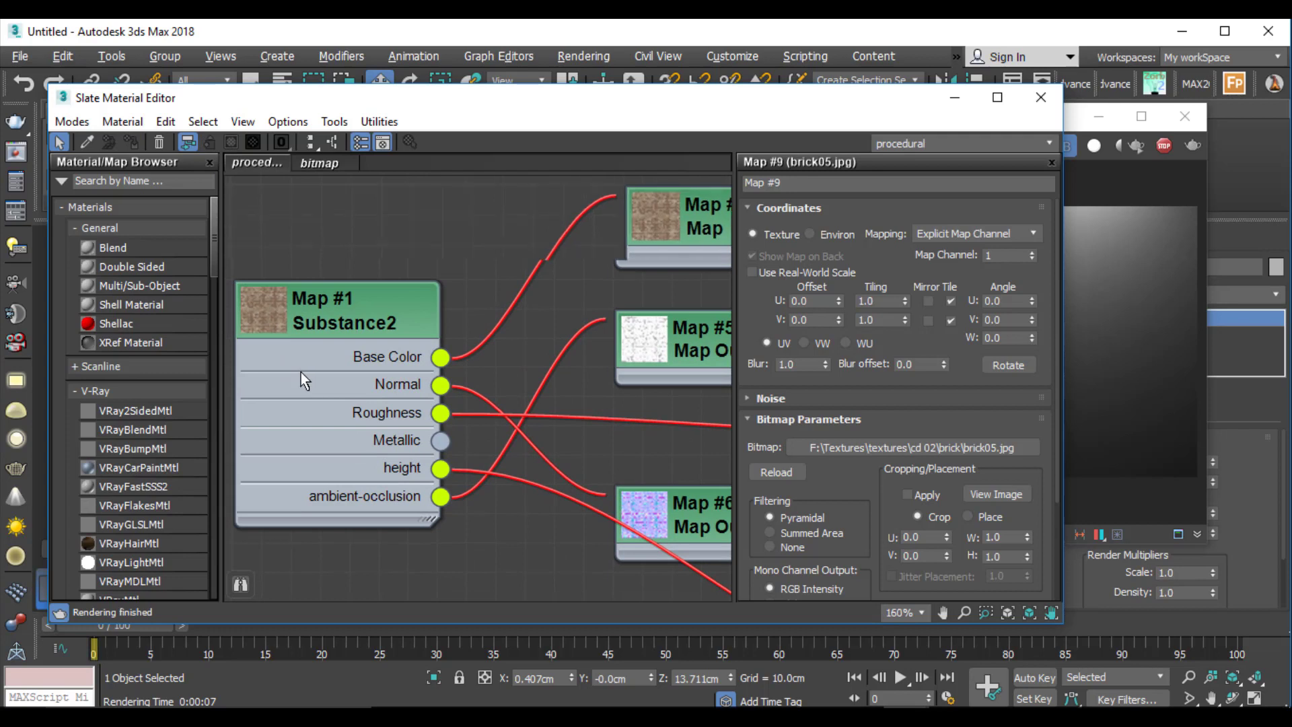
double_click(325, 382)
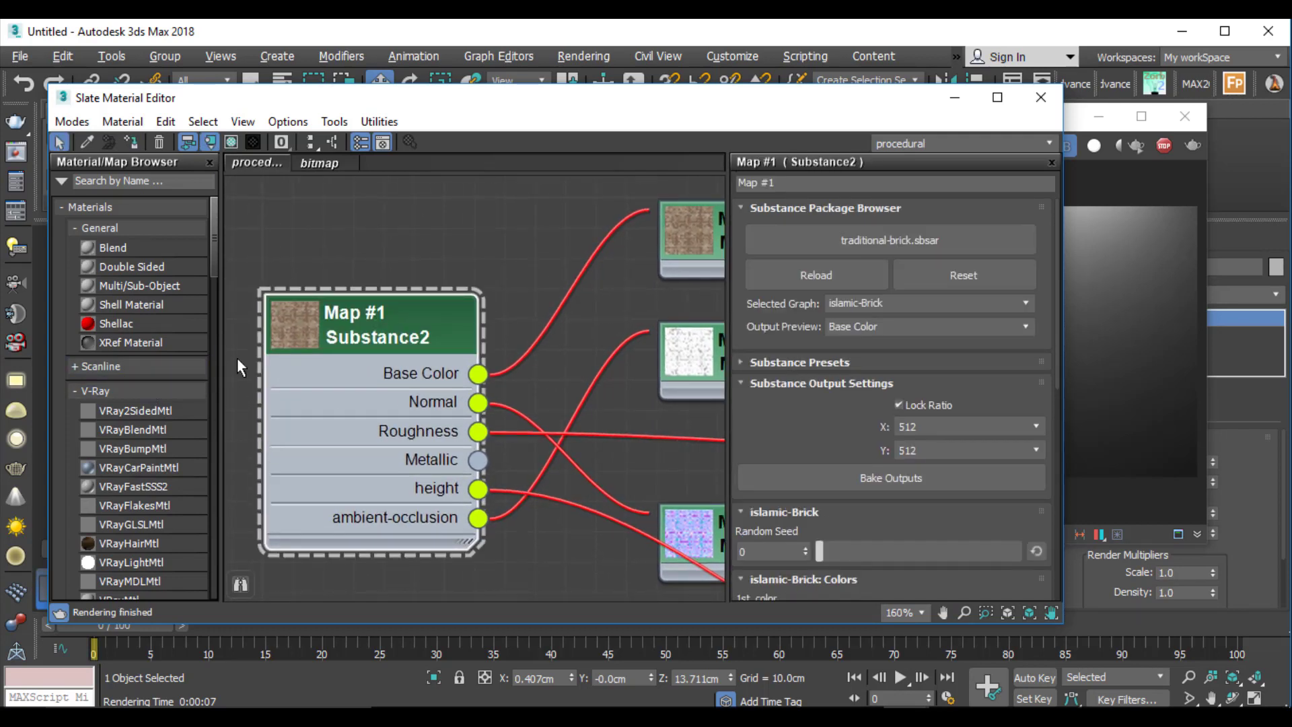
double_click(289, 315)
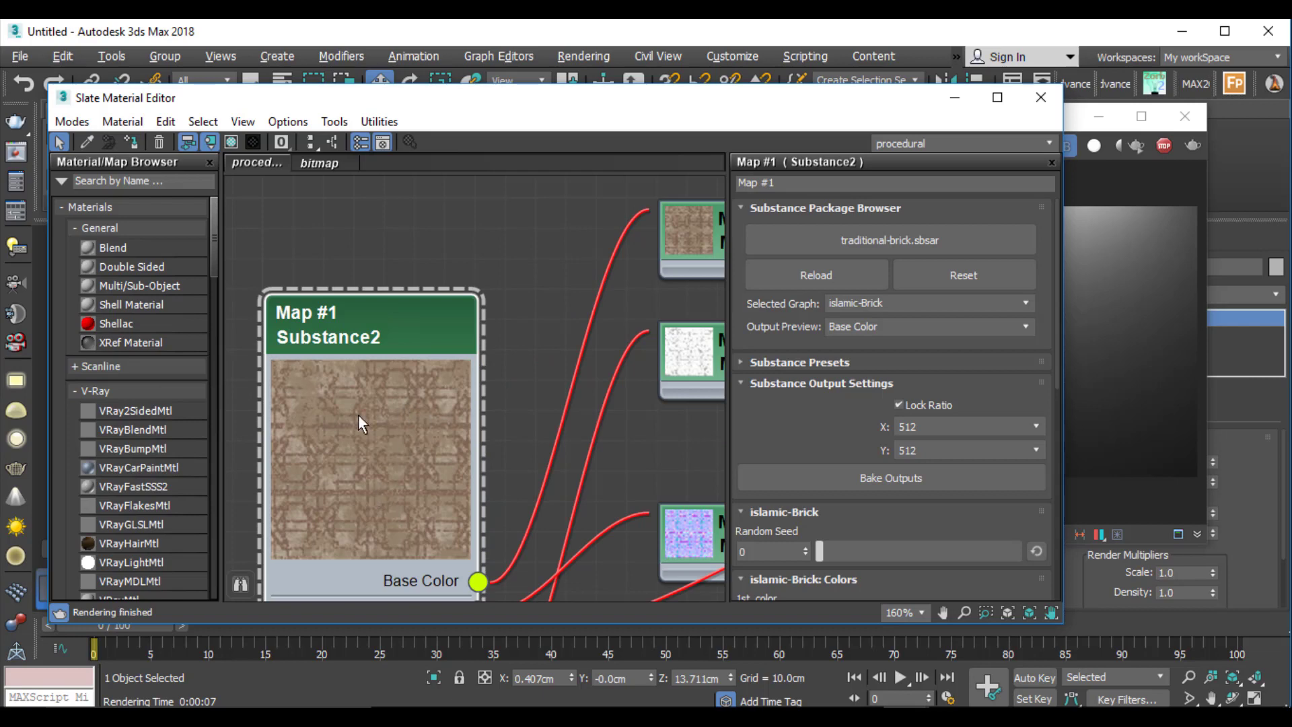
middle_click_drag(358, 413, 364, 266)
Step: Scroll the Substance2 parameters to the islamic-Brick colours and move the editor aside
scroll(939, 344, "down", 1)
scroll(836, 390, "up", 1)
scroll(769, 329, "down", 2)
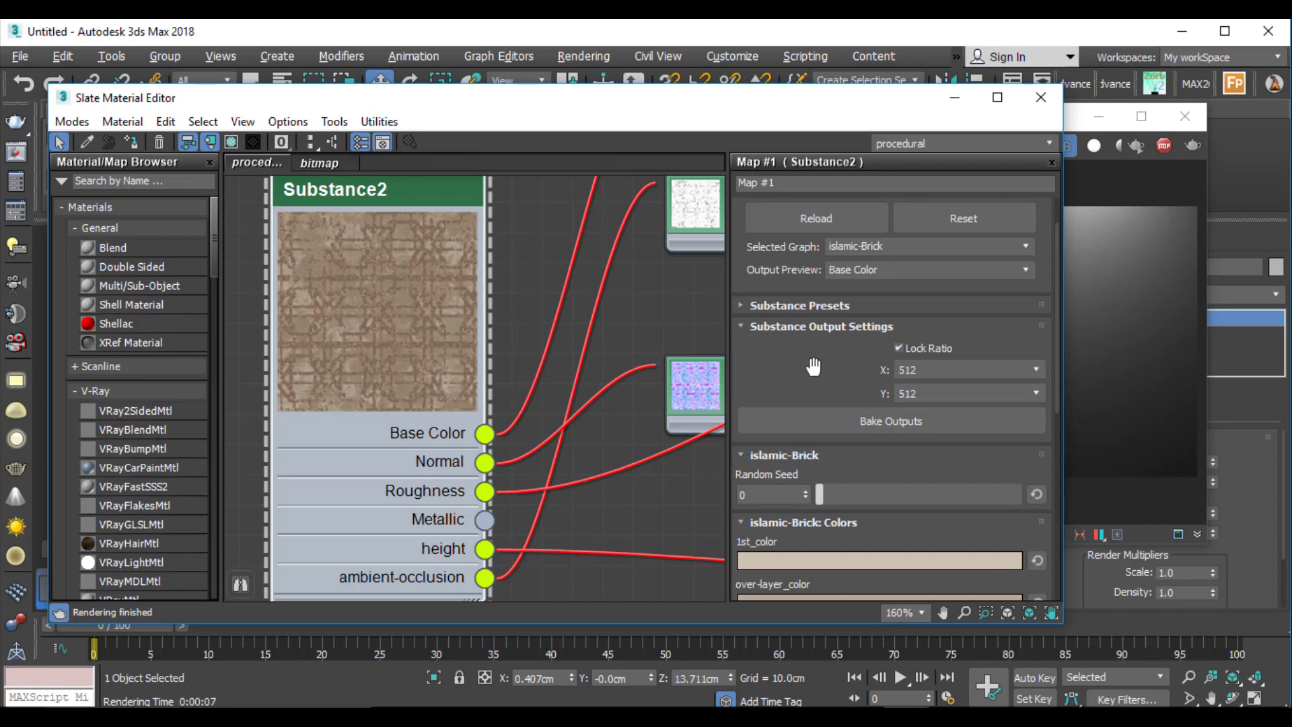
left_click_drag(780, 366, 781, 245)
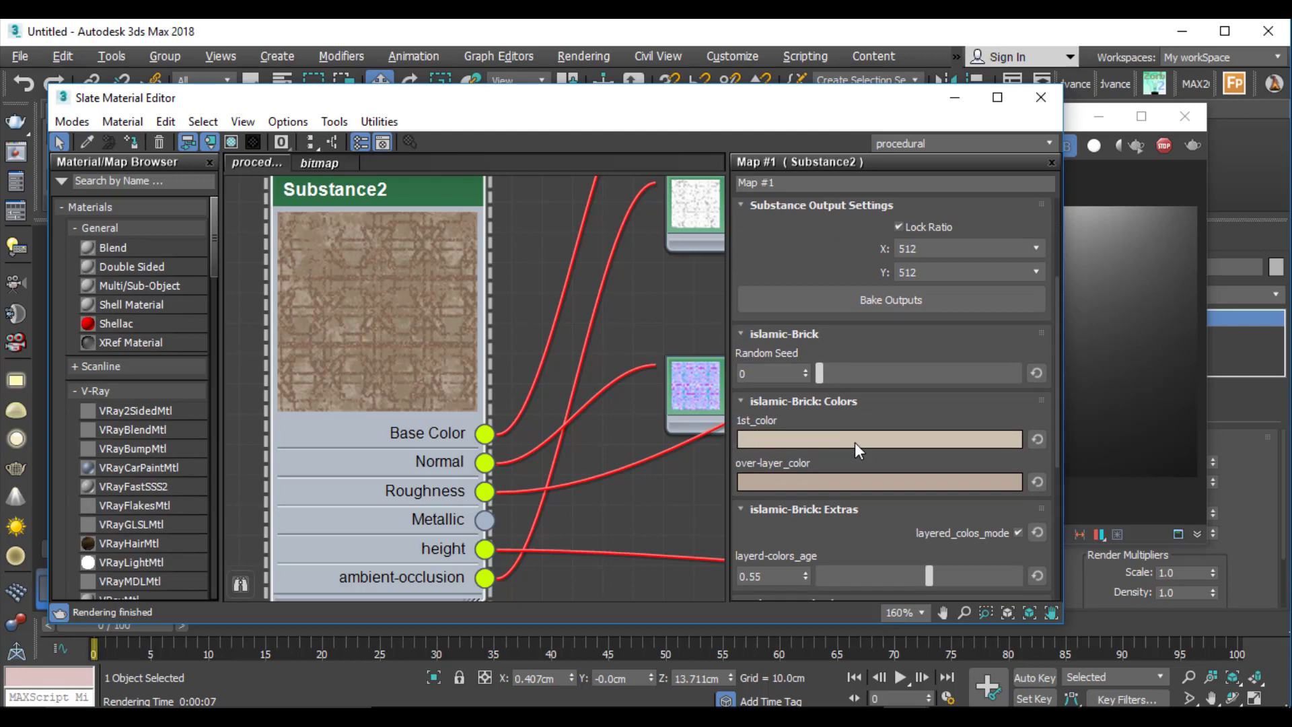
left_click_drag(578, 101, 271, 63)
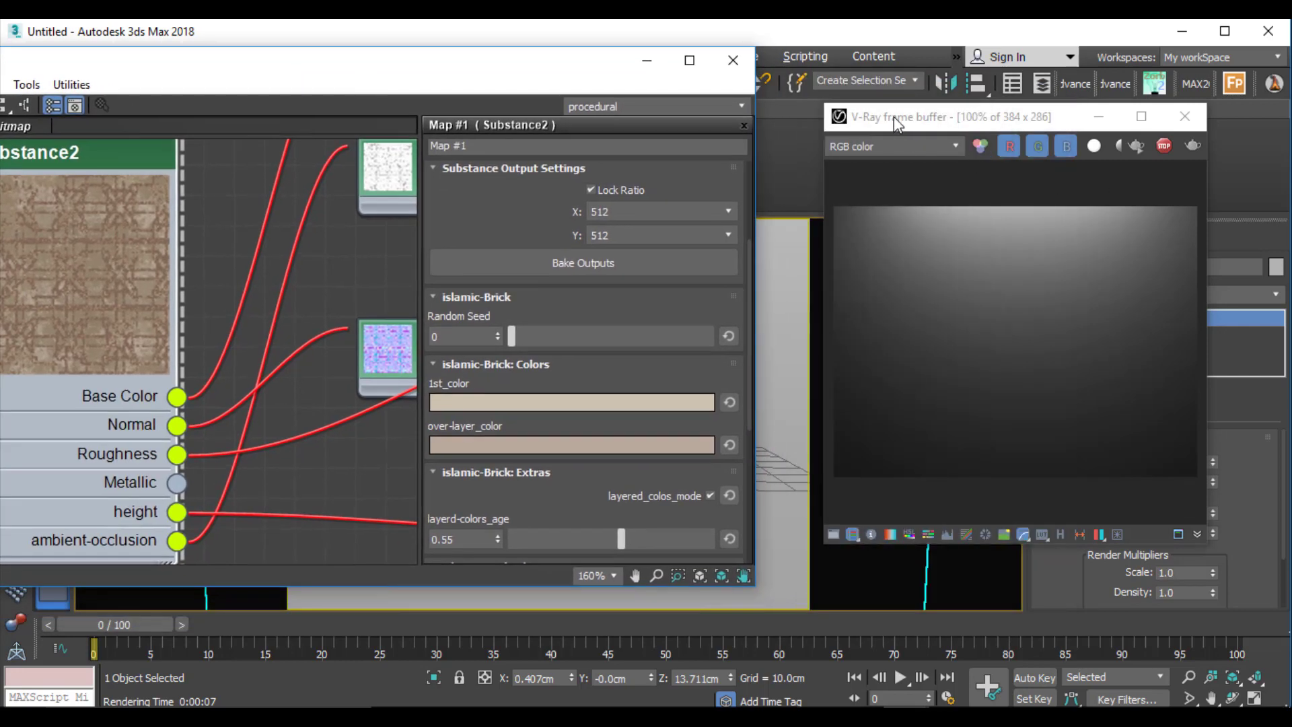
Step: Rearrange the material editor and close the V-Ray frame buffer to see the textured plane
left_click_drag(381, 65, 1133, 206)
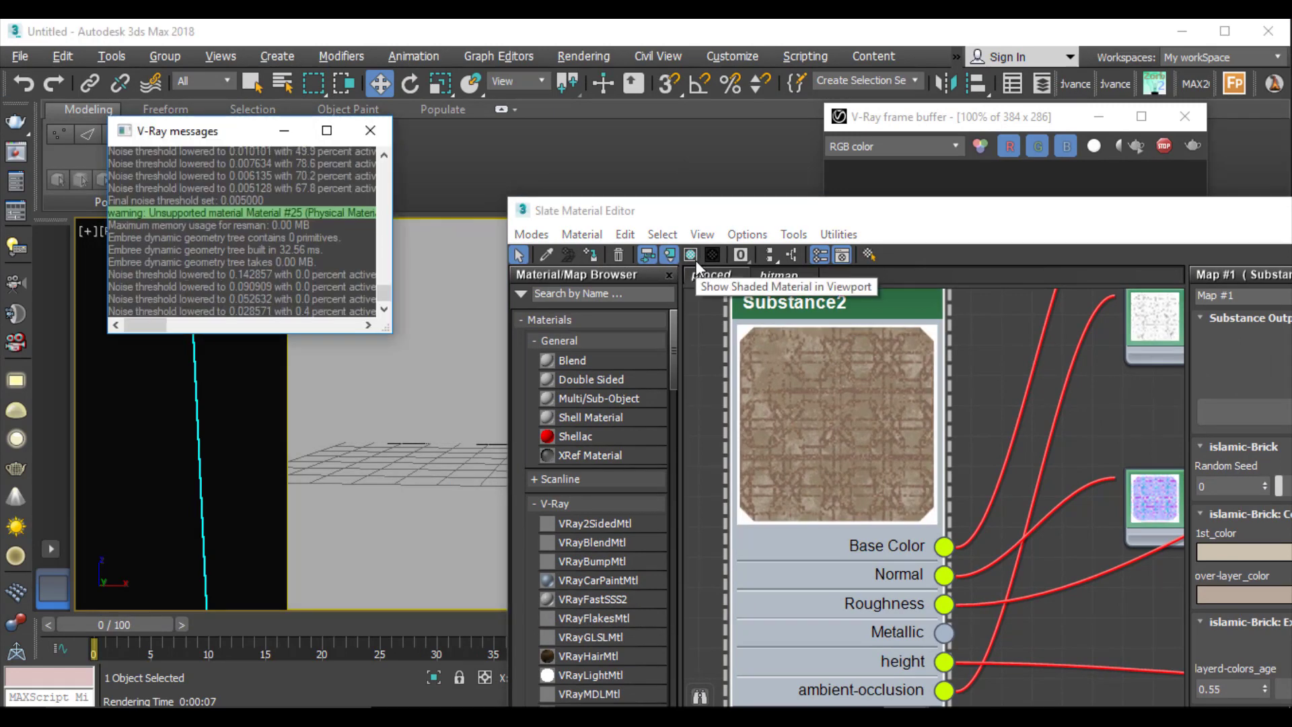
left_click_drag(816, 222, 109, 114)
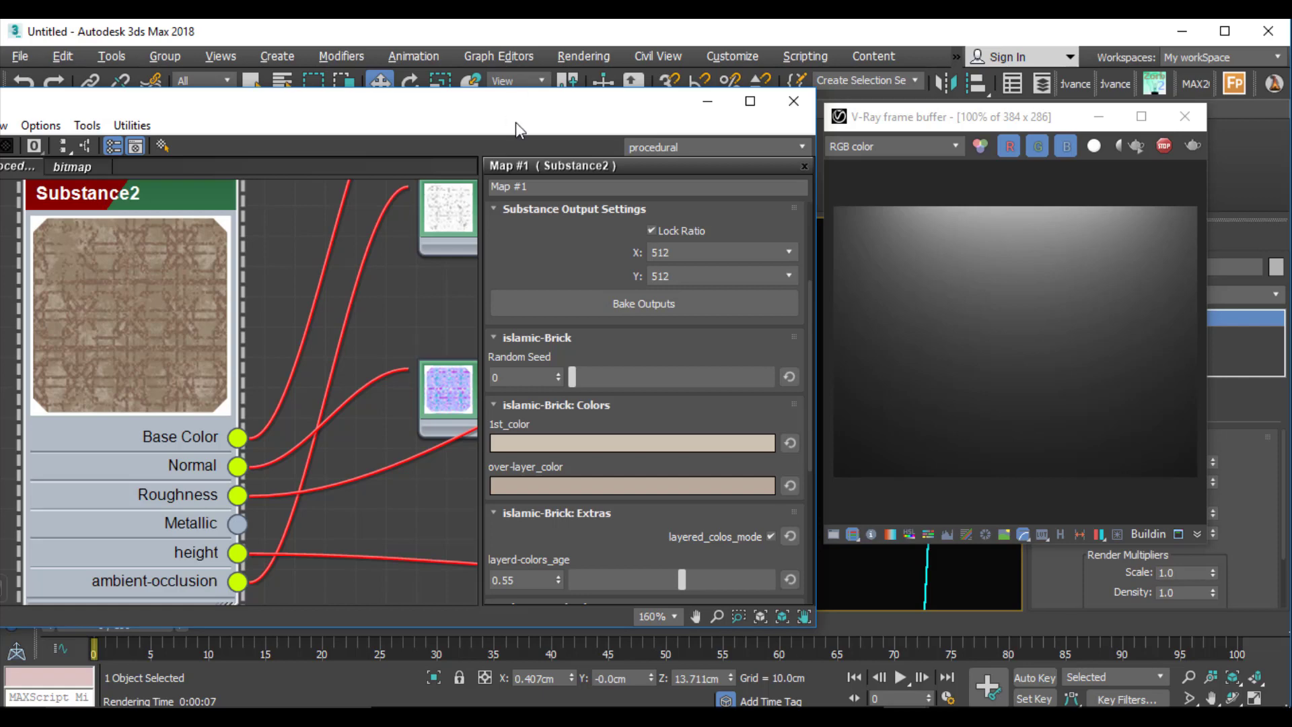
left_click_drag(507, 111, 521, 325)
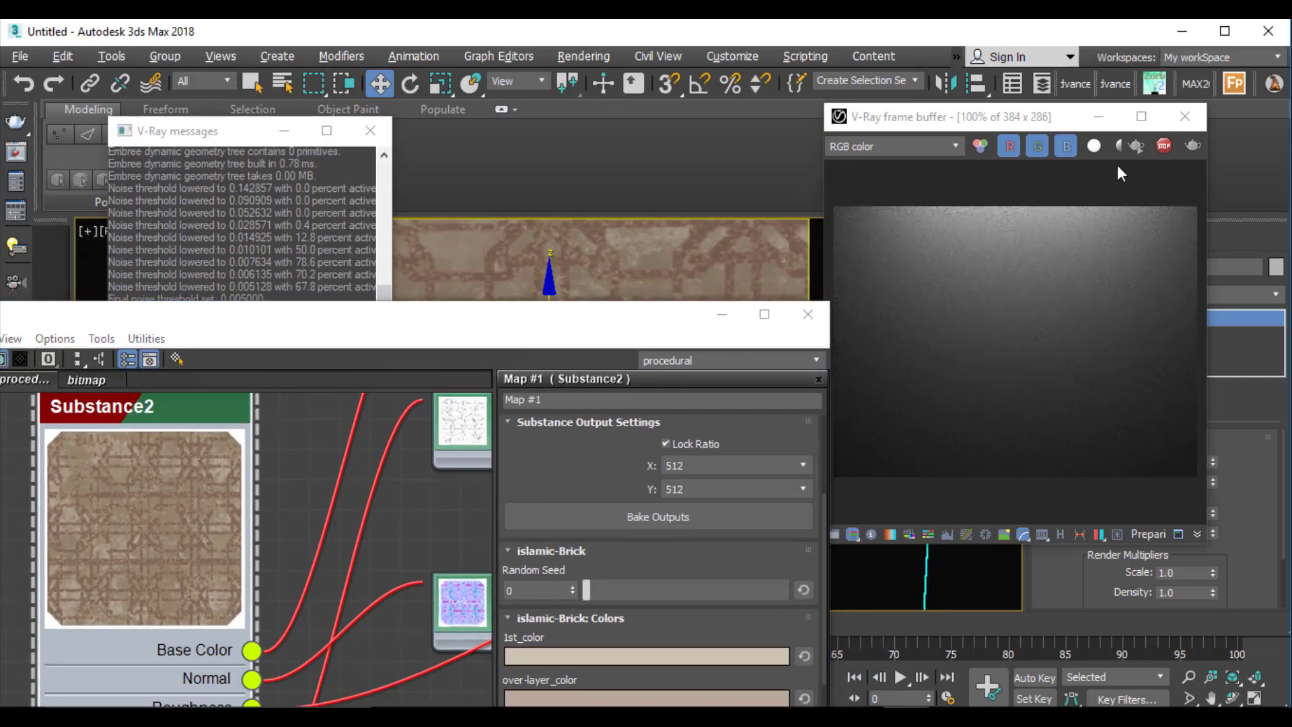
left_click(1144, 116)
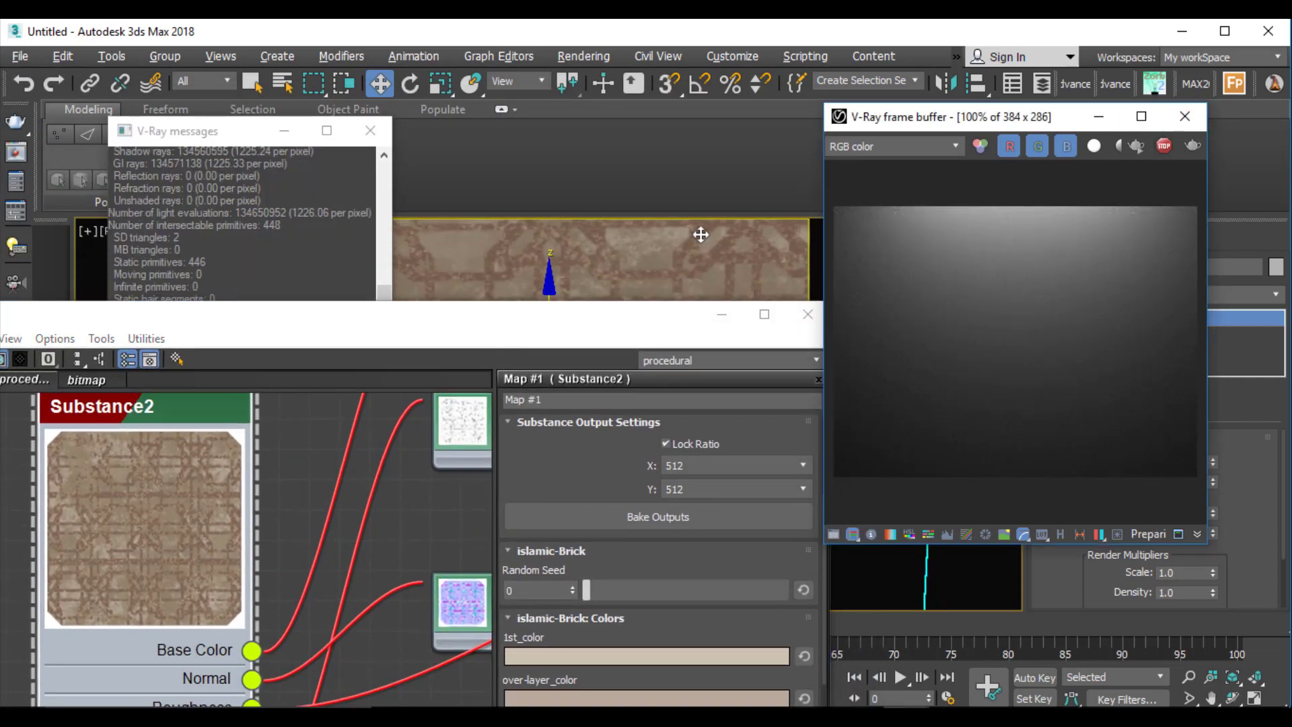
left_click(1185, 115)
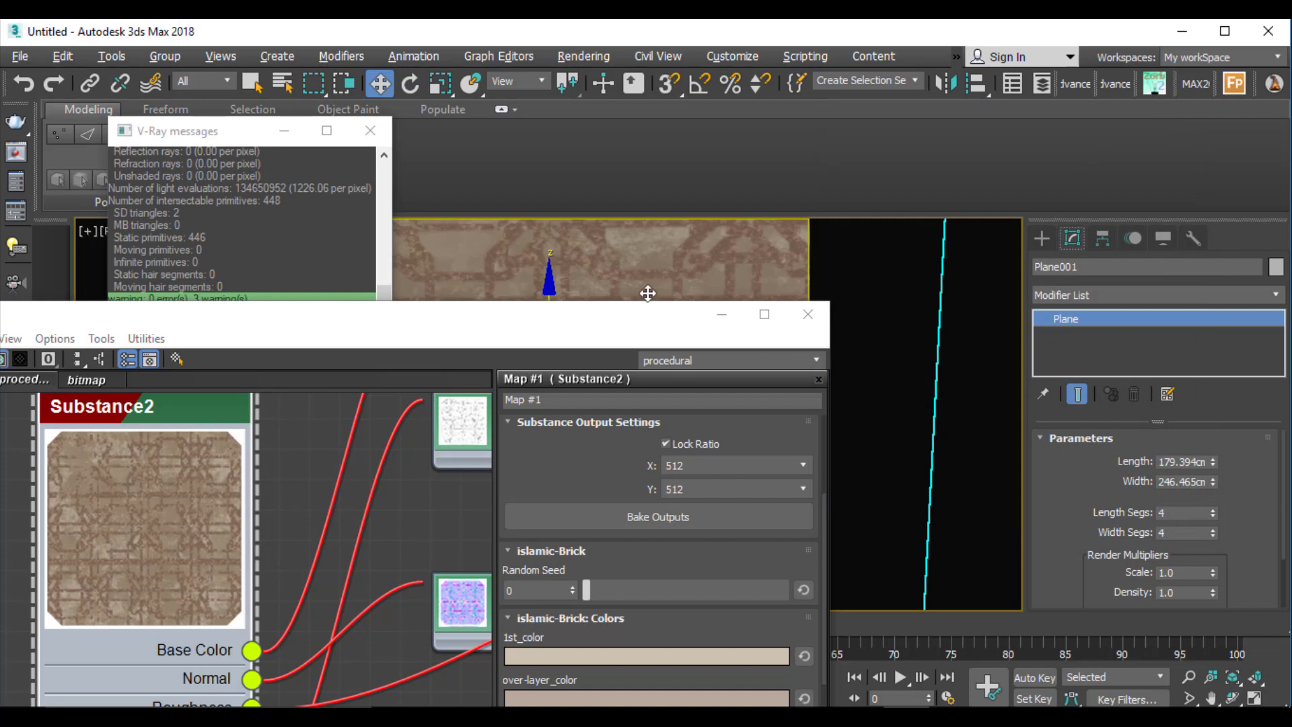
right_click(531, 264)
left_click(531, 264)
Step: Start a V-Ray render from Render Setup and track its progress
key("F10")
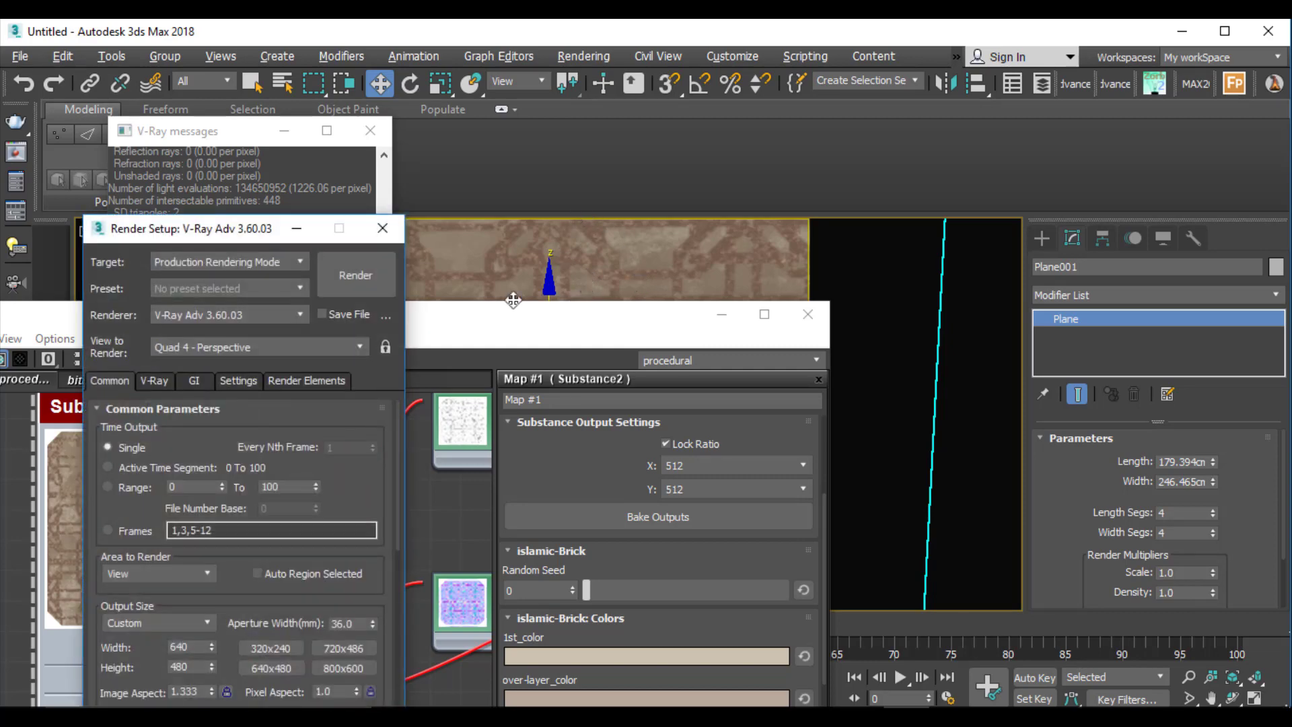
left_click(357, 275)
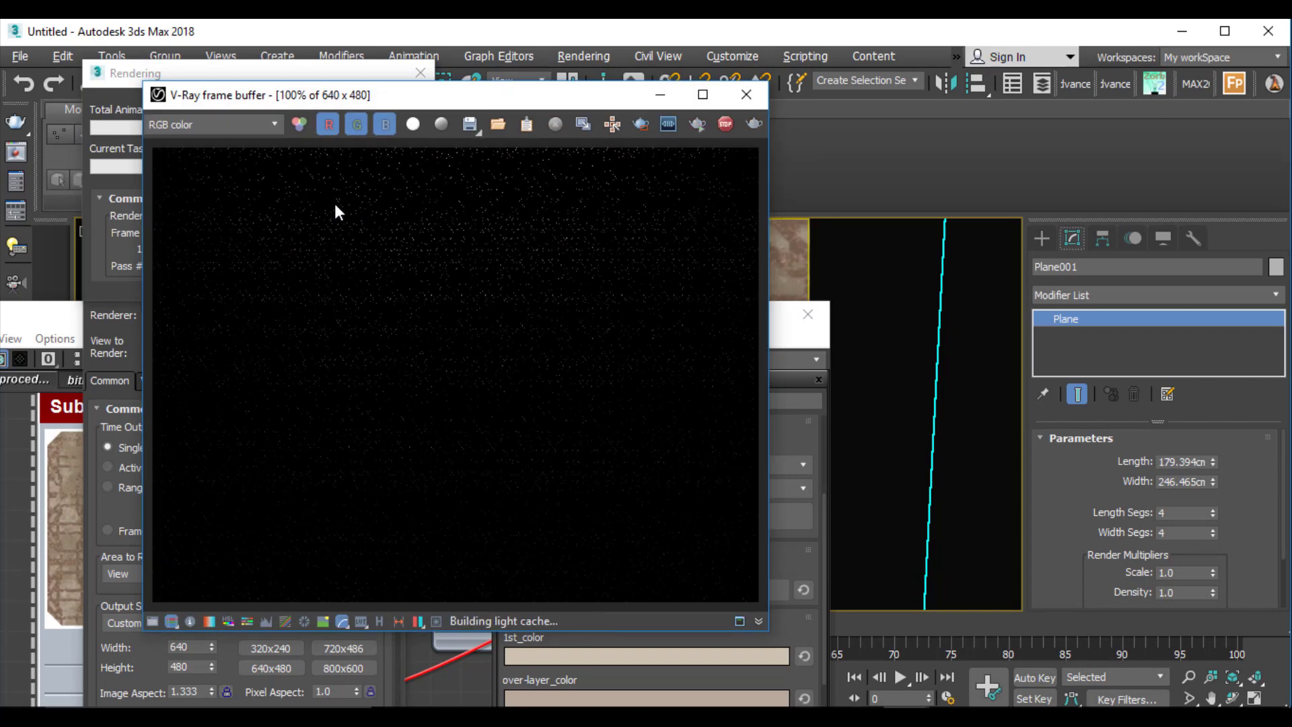
left_click_drag(323, 98, 799, 110)
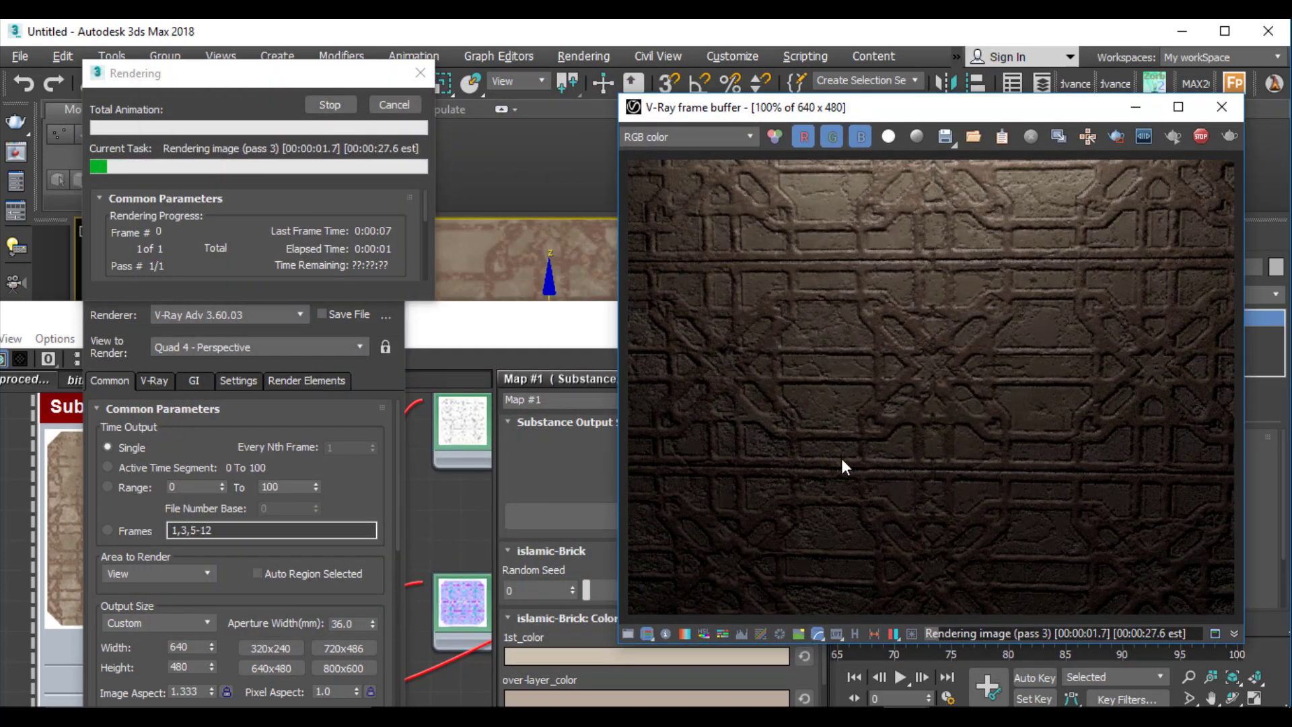
left_click(357, 498)
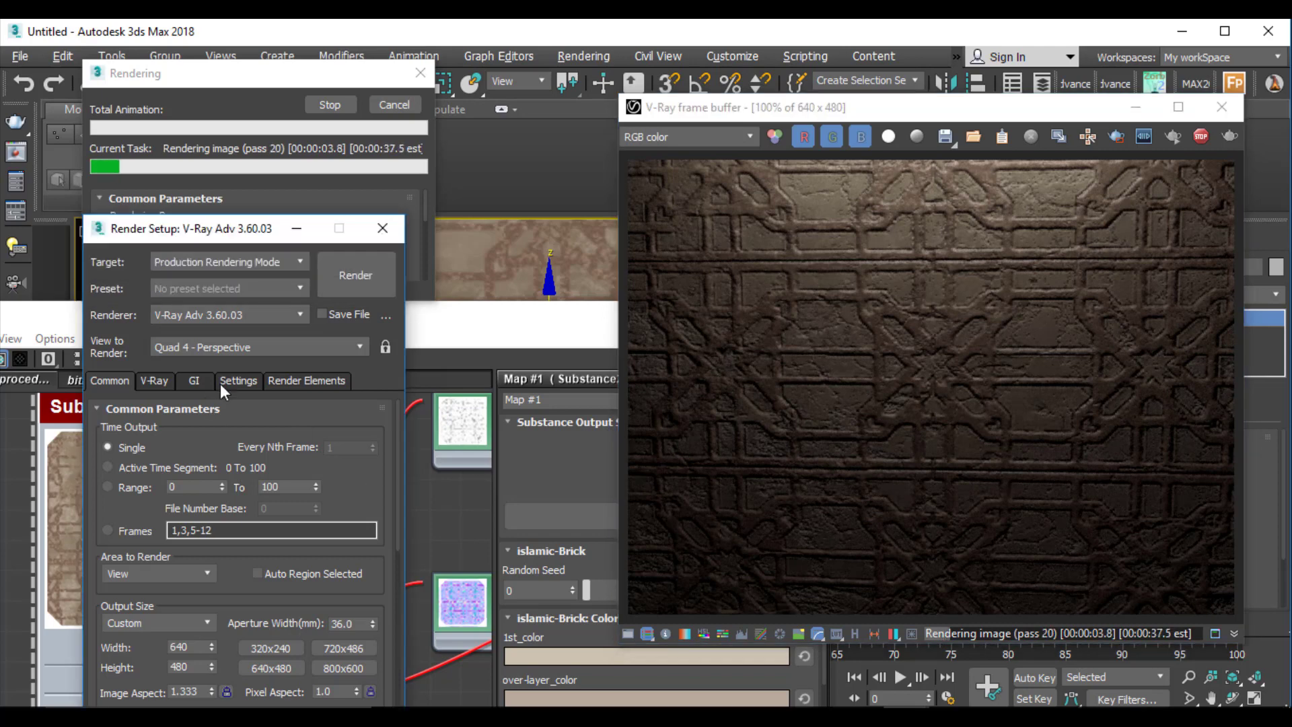
left_click(174, 202)
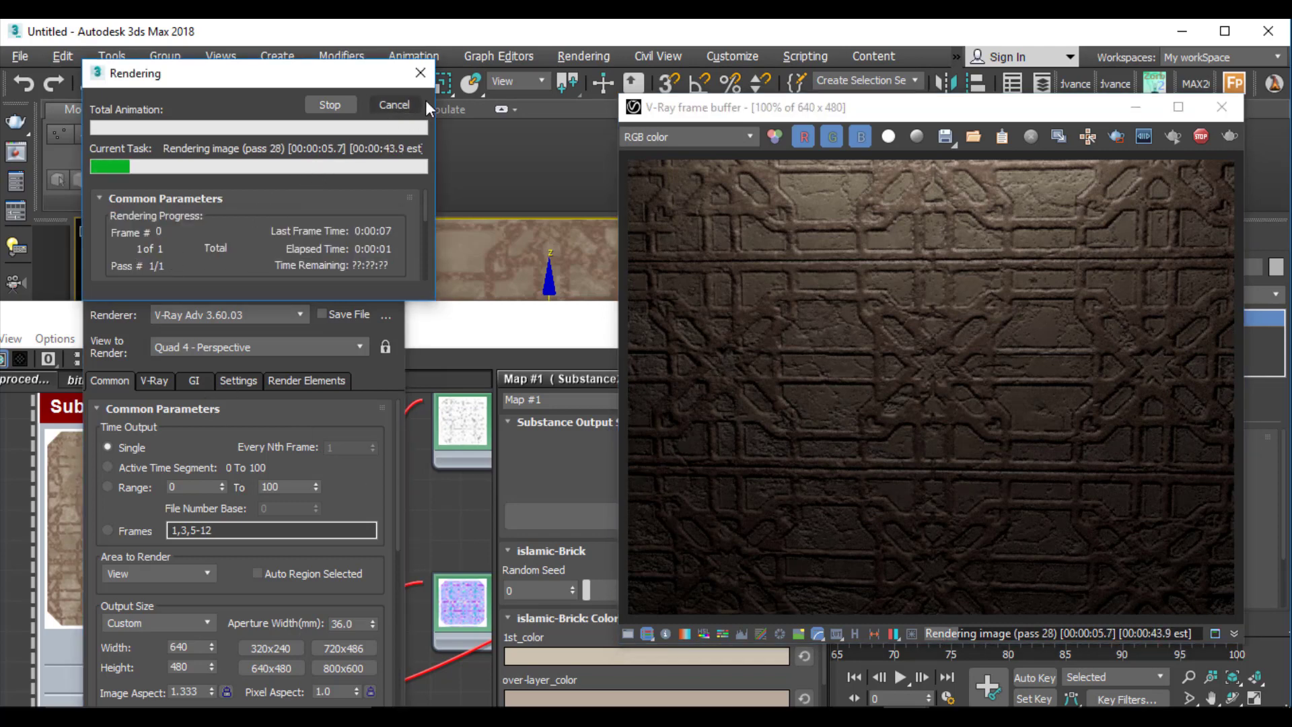
Step: Stop the render, close Render Setup, and move the material editor up
left_click(411, 103)
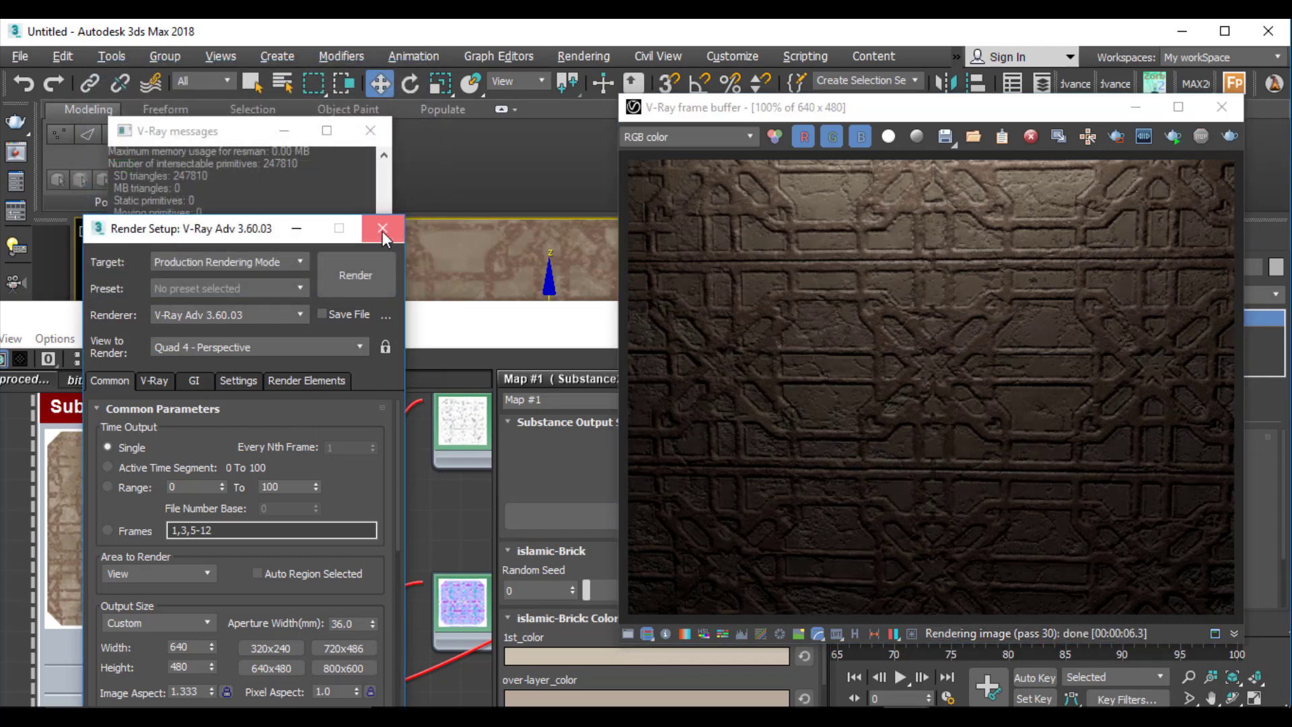
left_click(384, 229)
left_click_drag(326, 324, 485, 64)
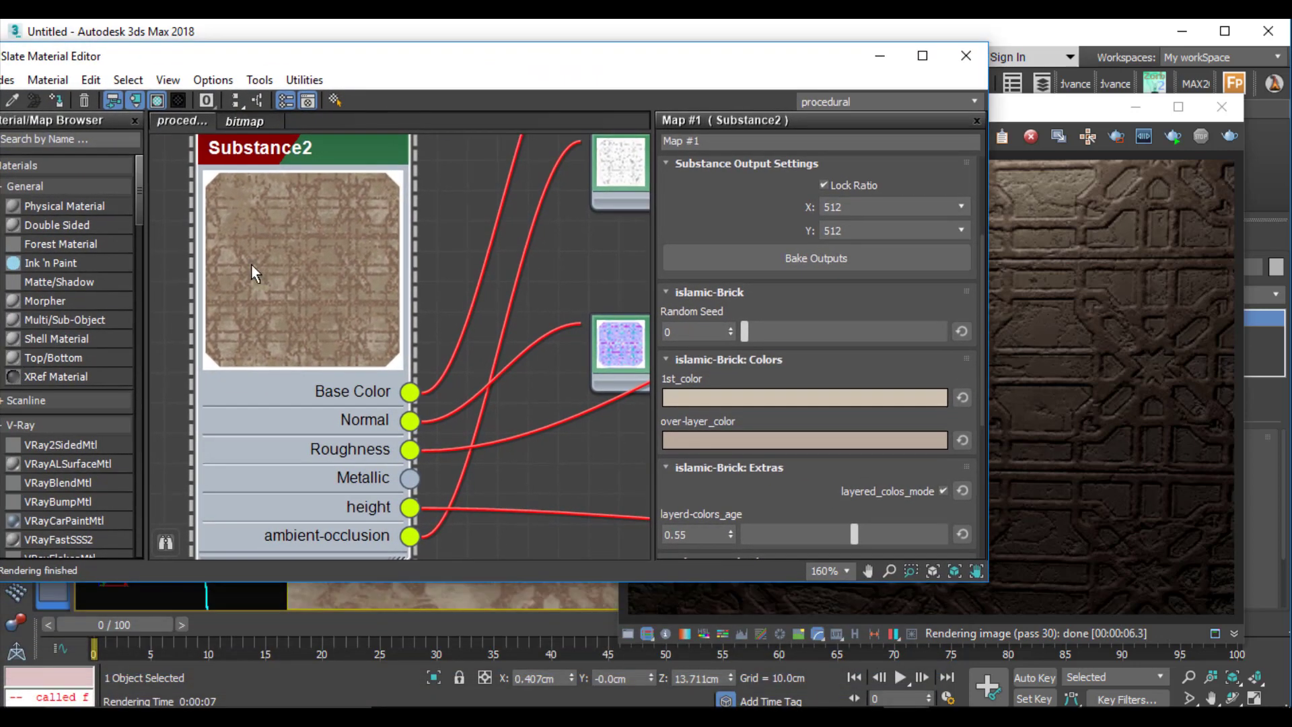
scroll(268, 260, "down", 1)
scroll(697, 339, "up", 2)
scroll(698, 339, "up", 2)
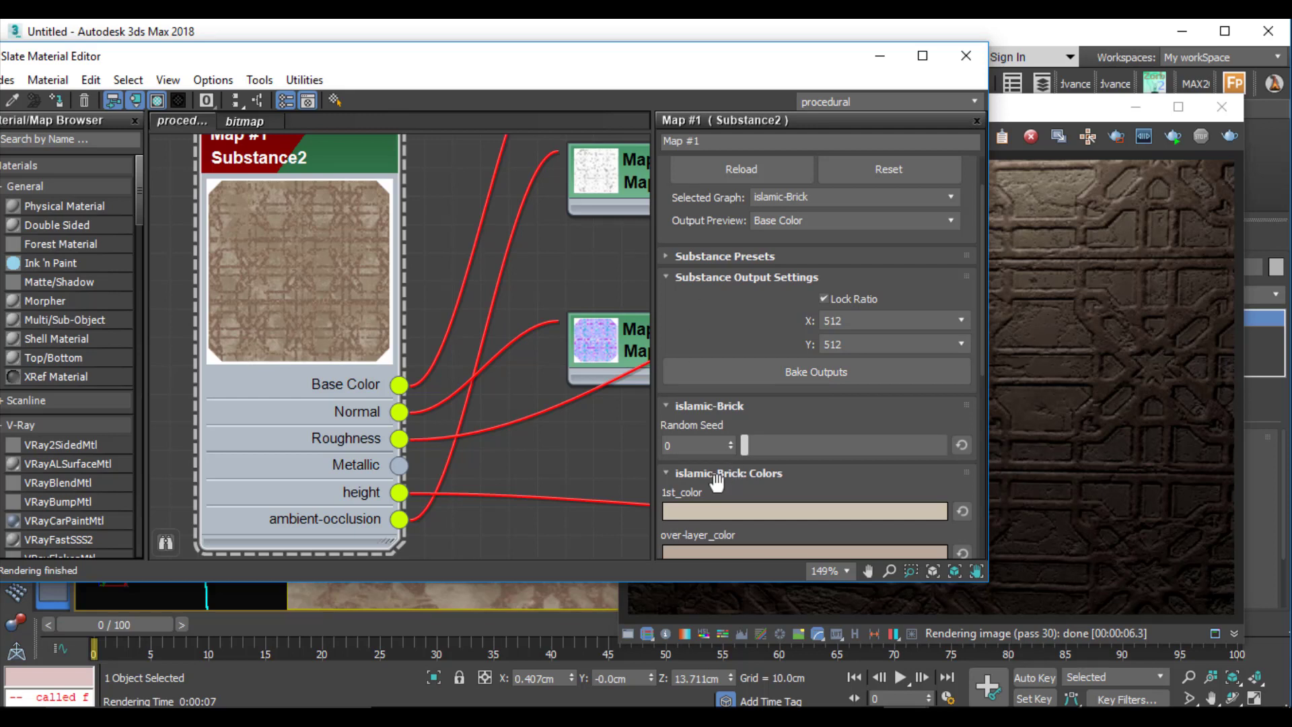
left_click_drag(720, 489, 724, 429)
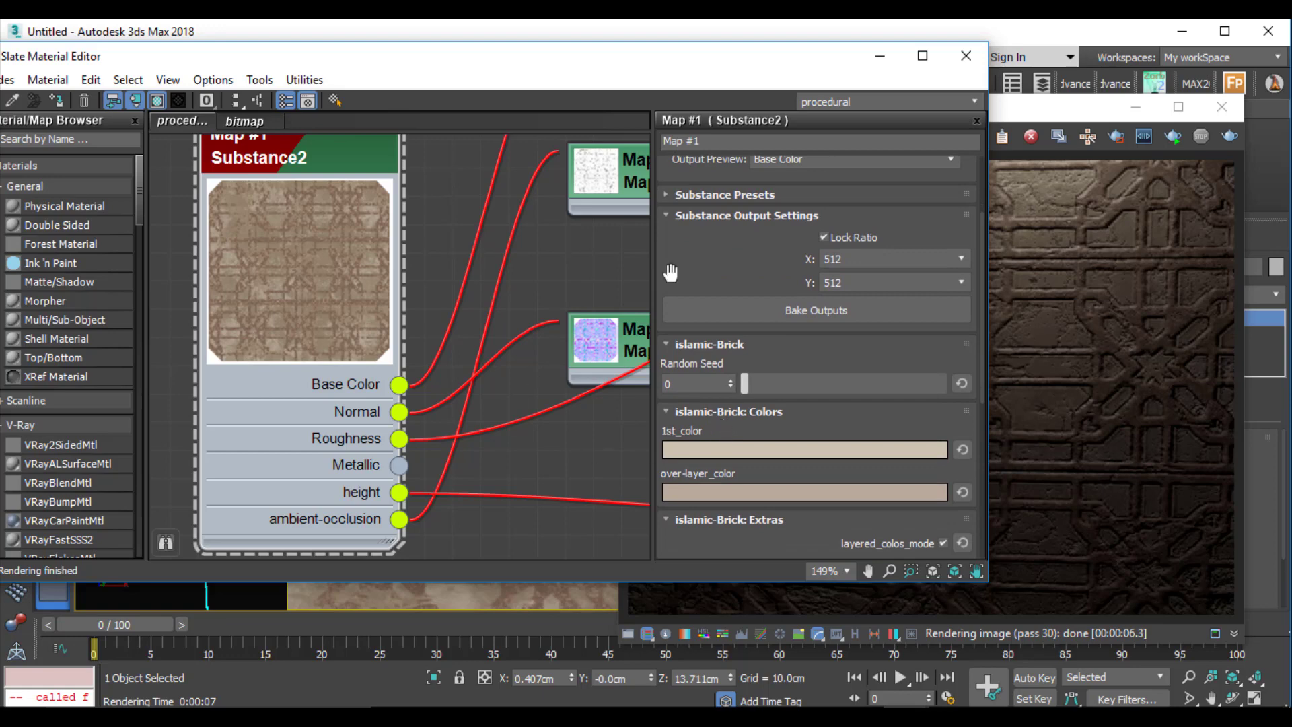
left_click(1103, 319)
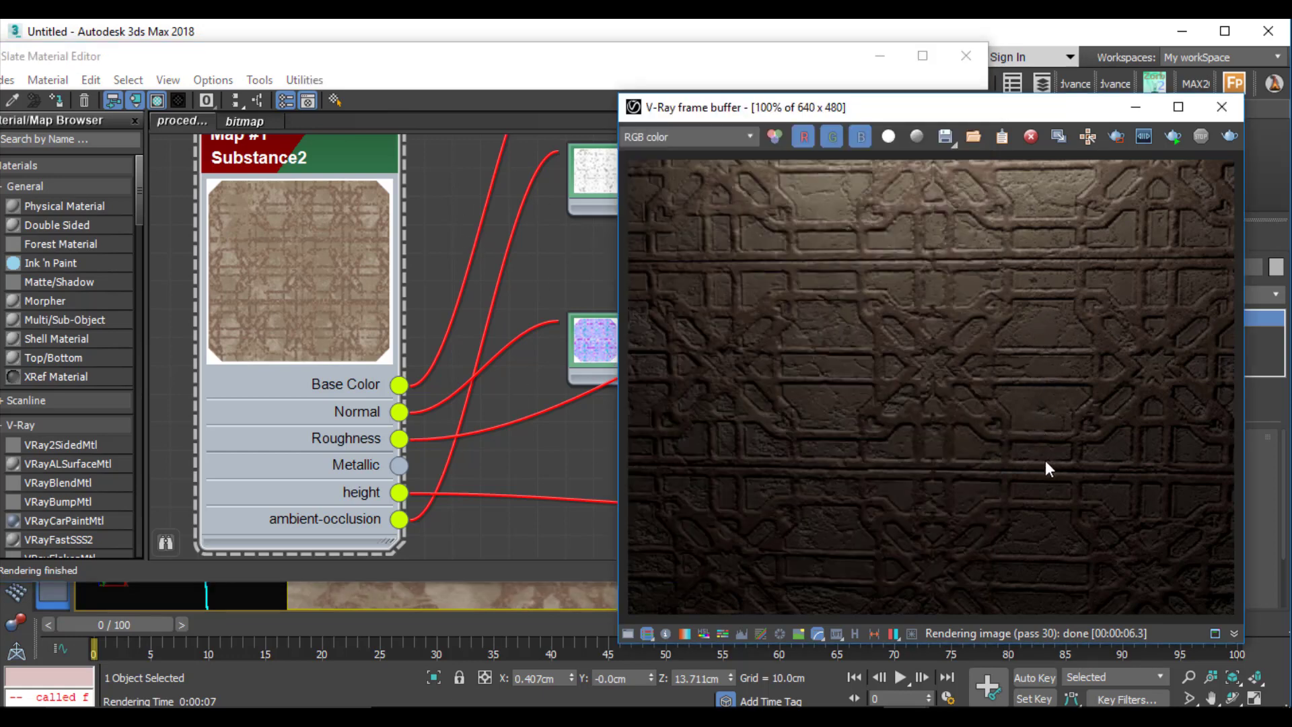
left_click(317, 256)
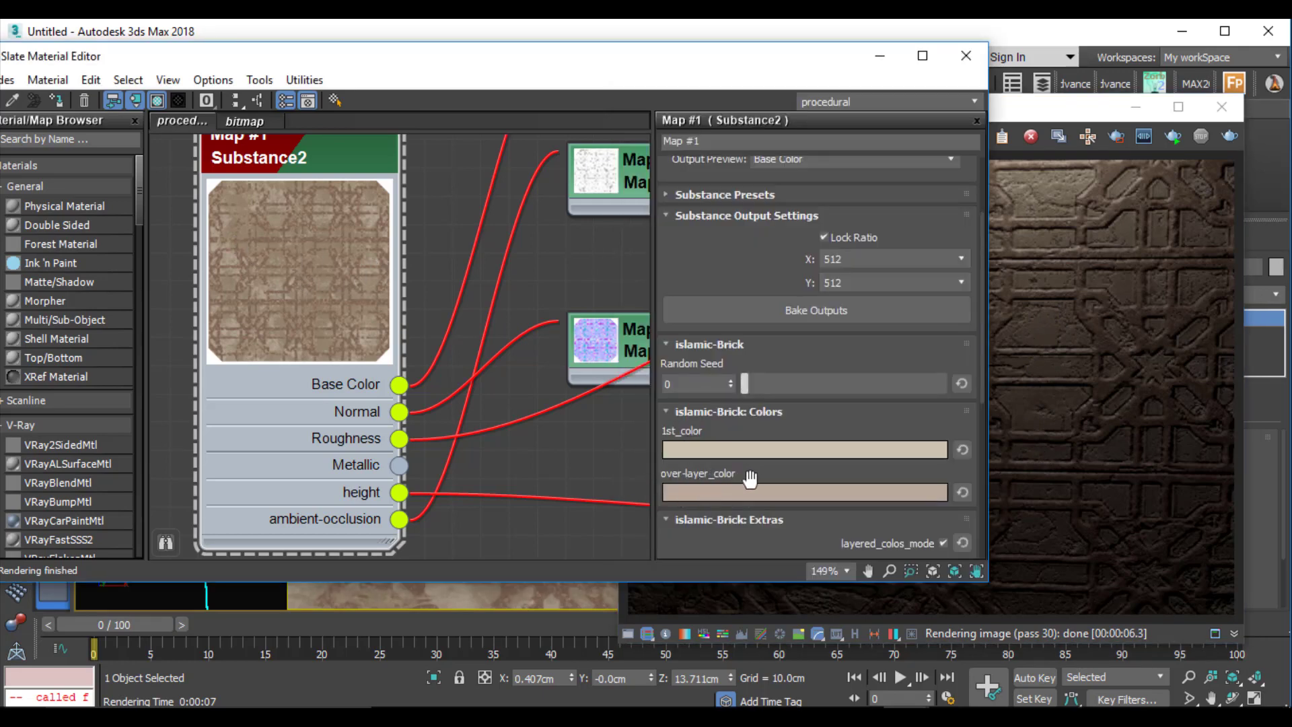
left_click(1117, 372)
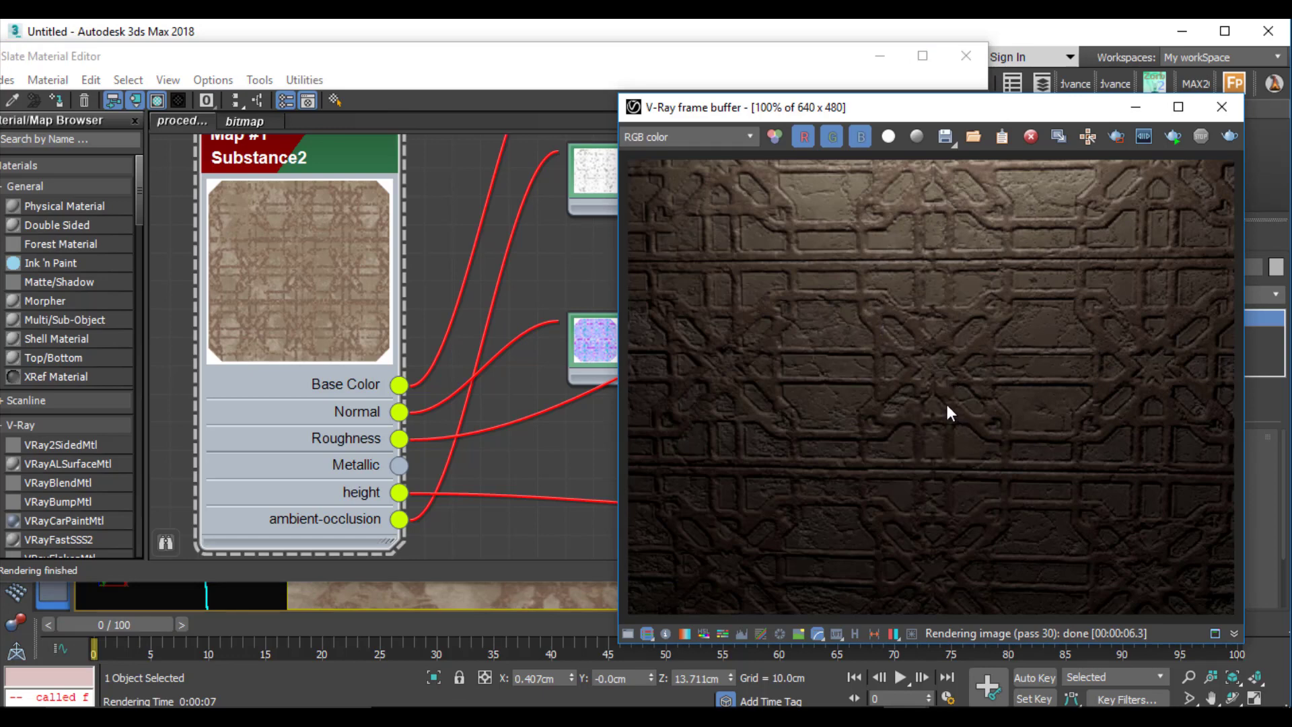
left_click_drag(699, 107, 851, 141)
left_click(522, 59)
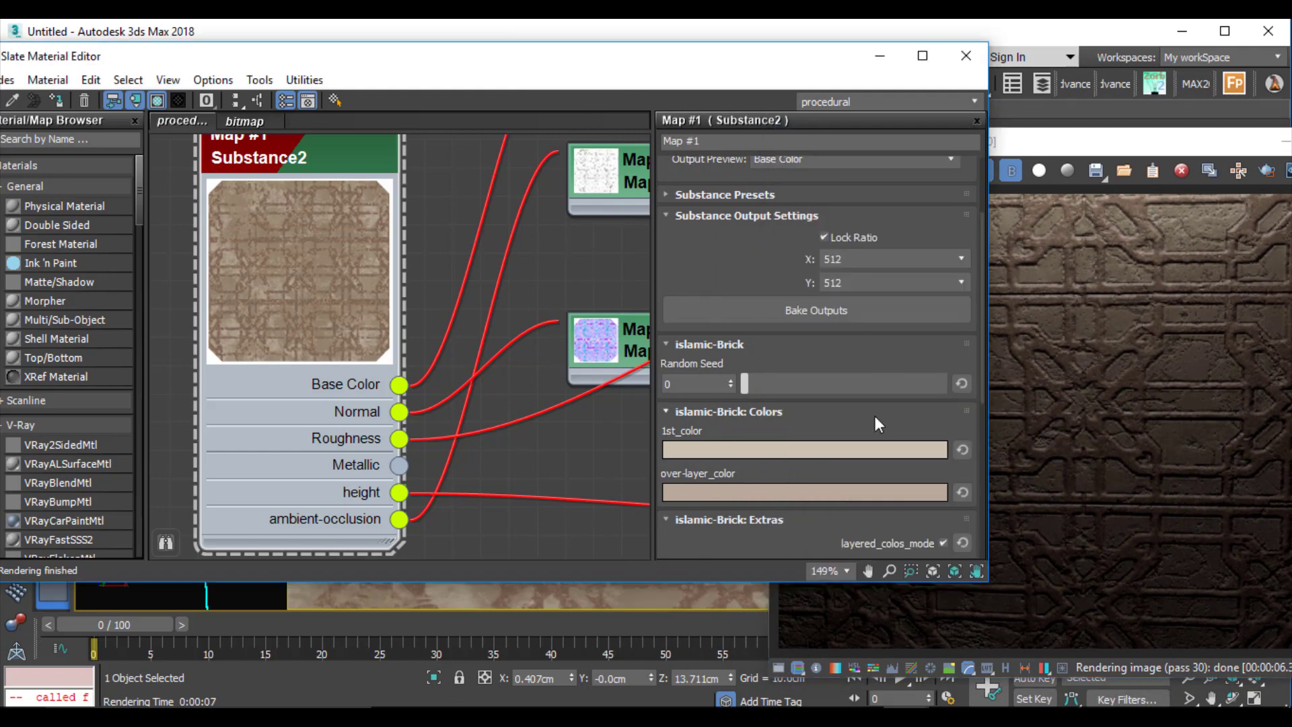
scroll(875, 416, "down", 3)
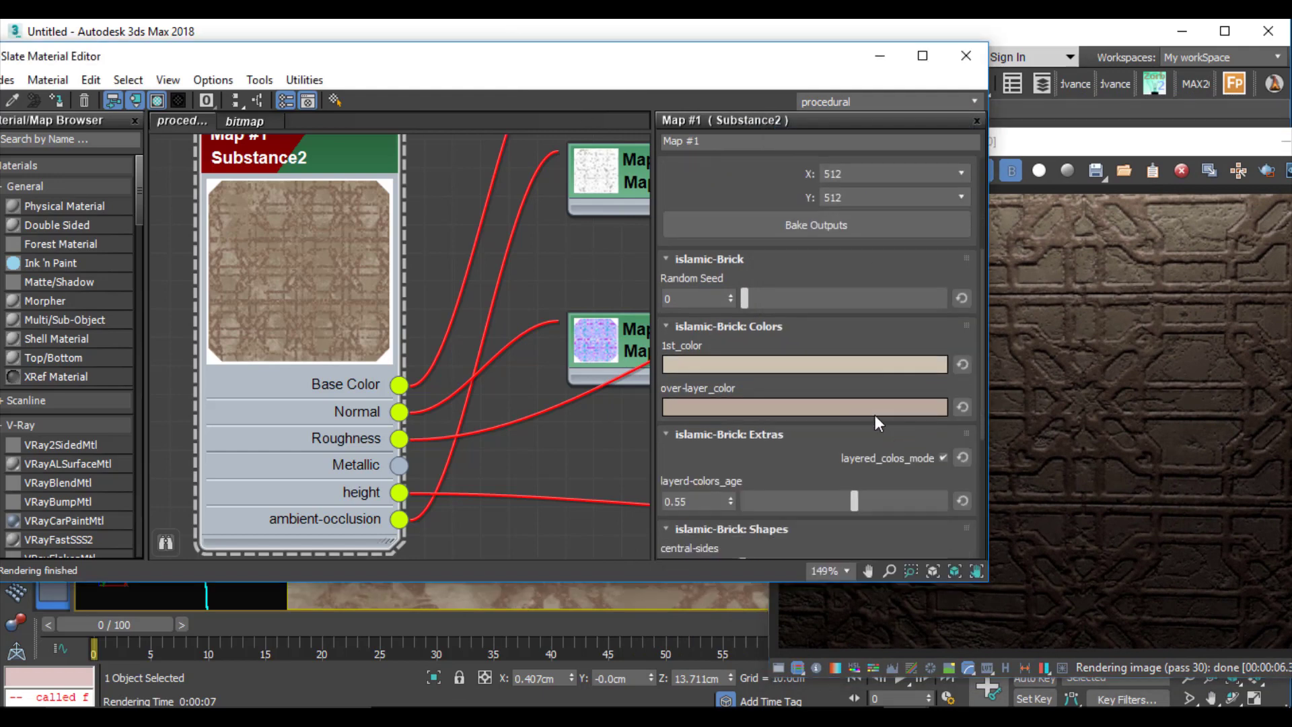
left_click(942, 458)
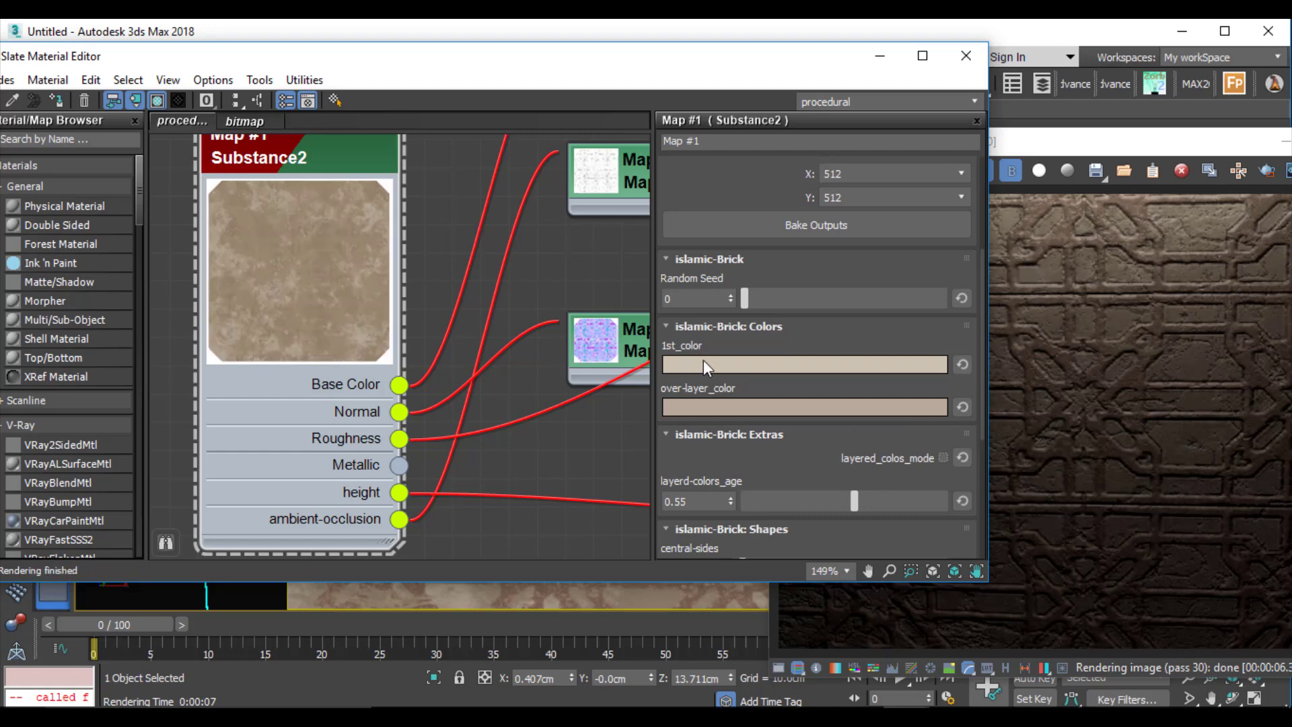
left_click_drag(1050, 135, 559, 111)
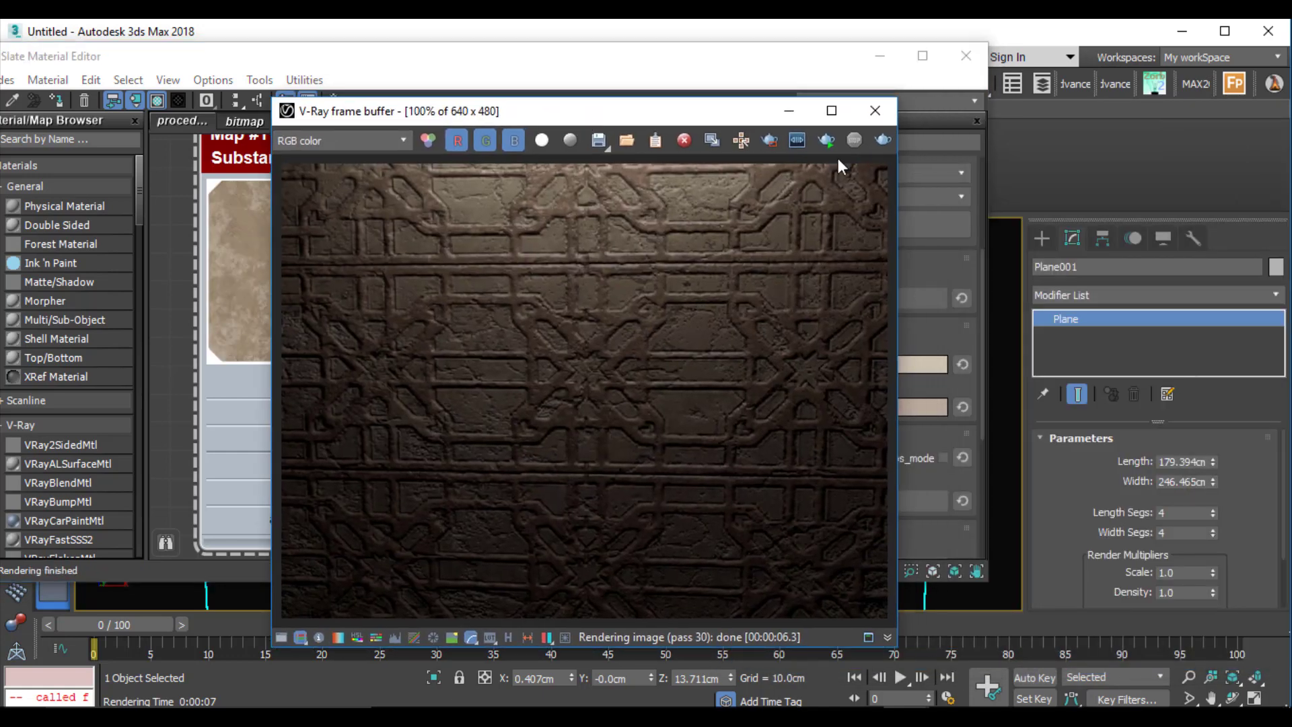
key("shift+q")
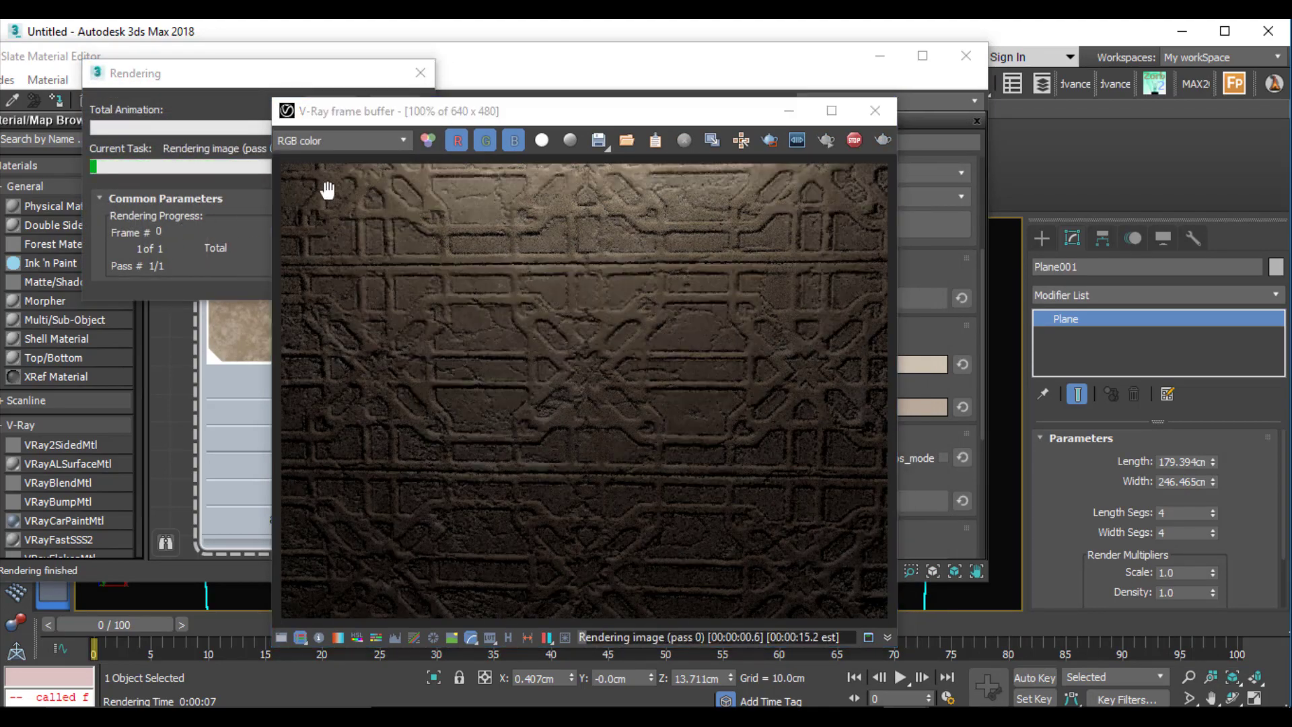
left_click(403, 104)
left_click_drag(484, 110, 985, 117)
left_click_drag(538, 53, 418, 58)
left_click(833, 448)
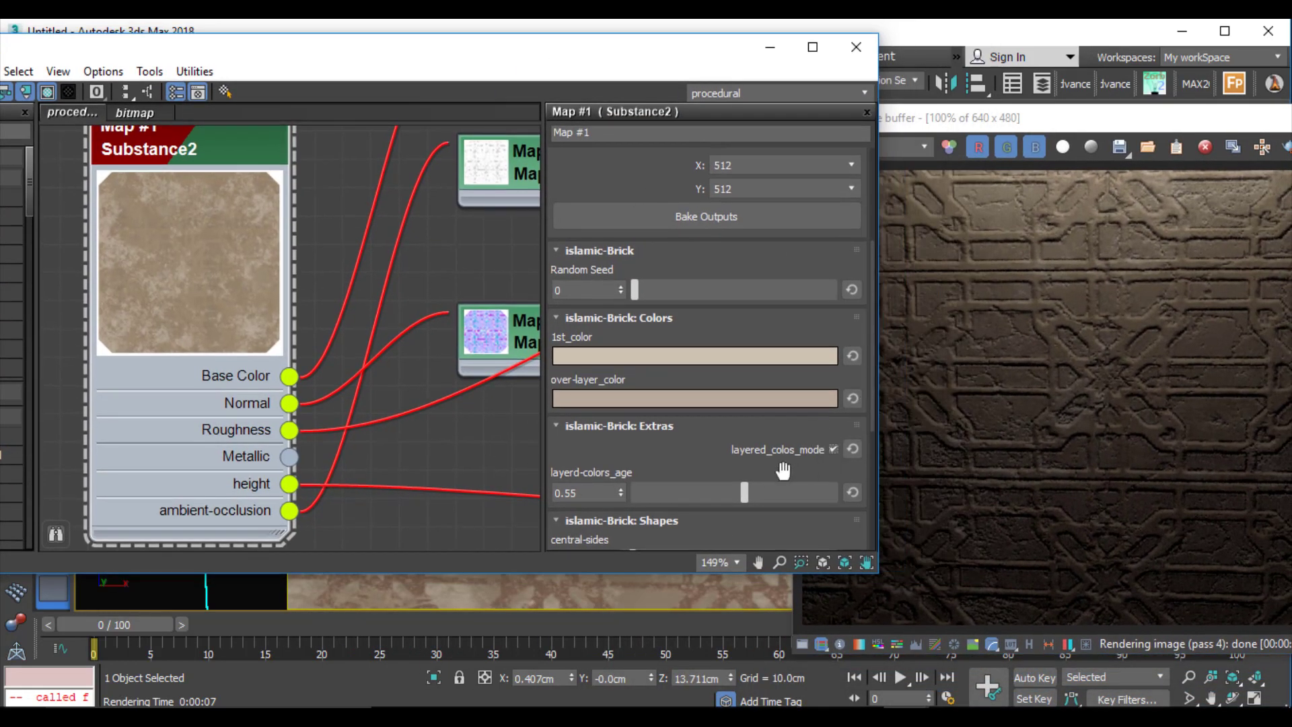
Step: Set the islamic-Brick 1st_color to a light blue
left_click(567, 357)
left_click_drag(482, 191, 471, 180)
left_click_drag(562, 216, 561, 200)
left_click(701, 309)
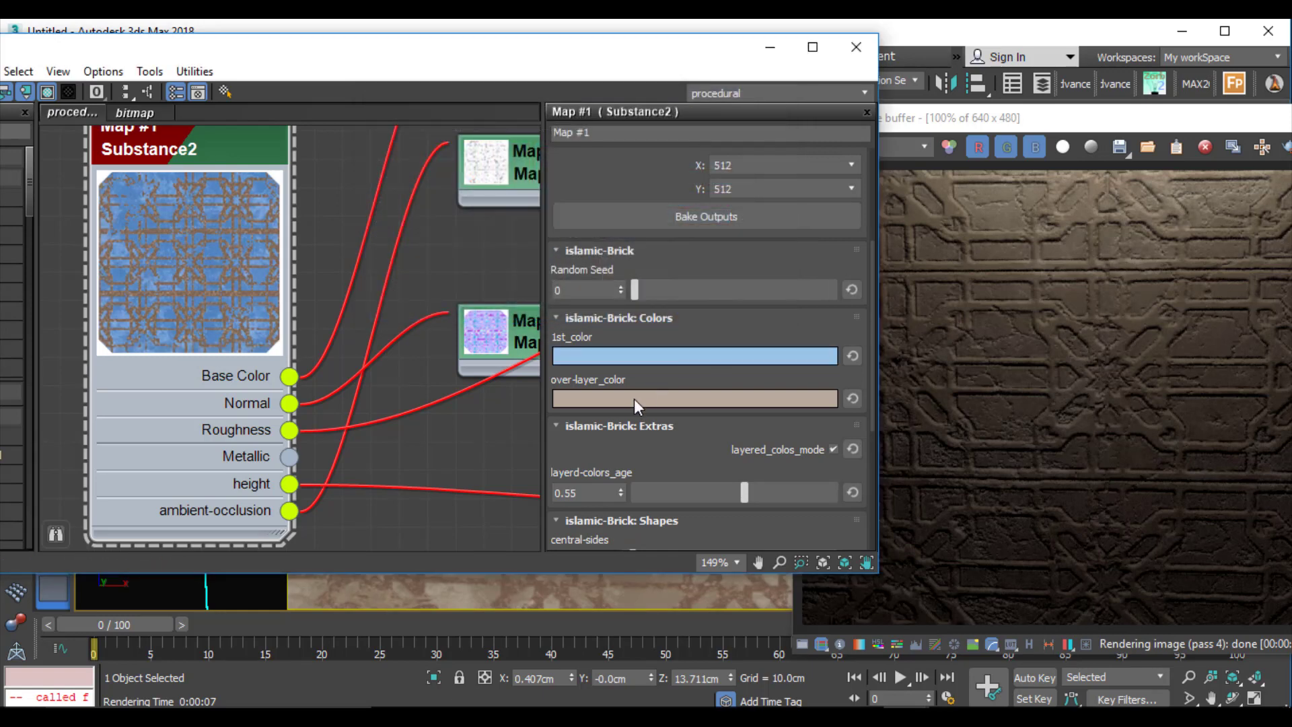
Step: Set over-layer_color to deep blue RGB 0/0/180 and re-render the plane
left_click(633, 398)
left_click(483, 185)
left_click(378, 176)
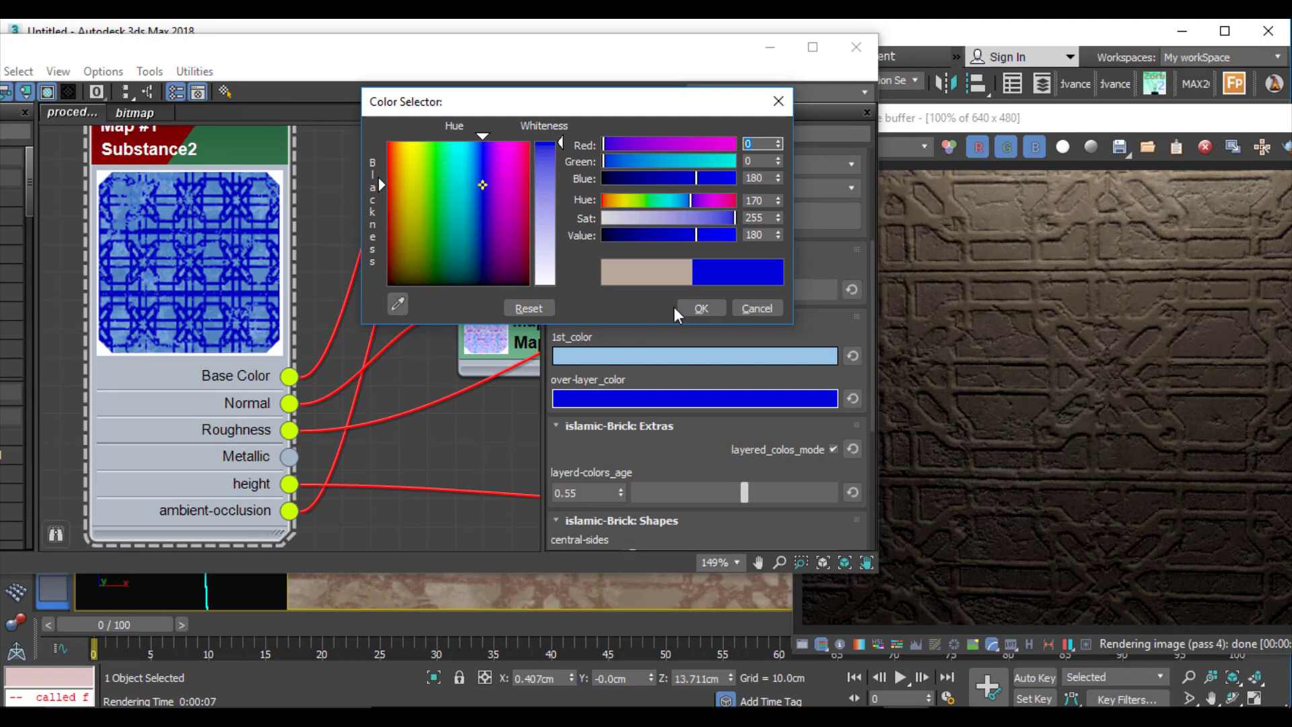
left_click(701, 308)
left_click_drag(989, 119, 453, 129)
left_click(866, 157)
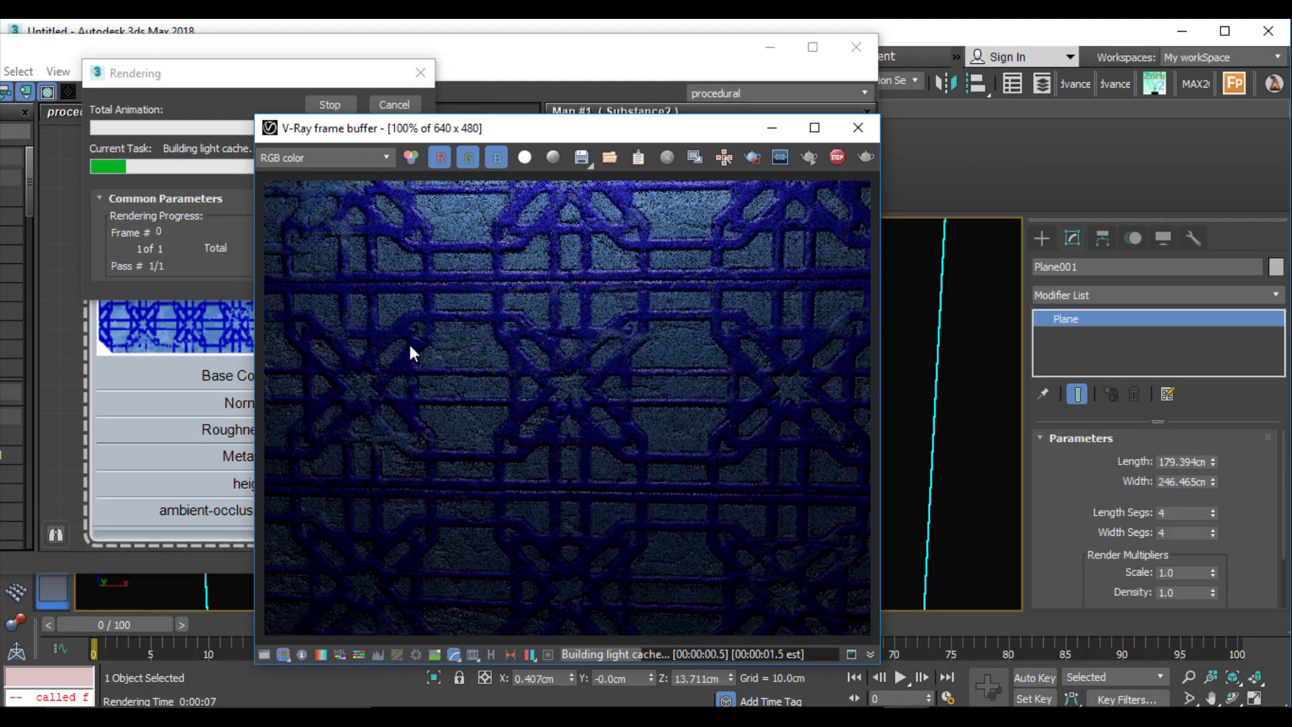
Step: Stop the blue render and scroll the Substance parameters down to the Shapes settings
left_click_drag(458, 135, 826, 105)
left_click(396, 104)
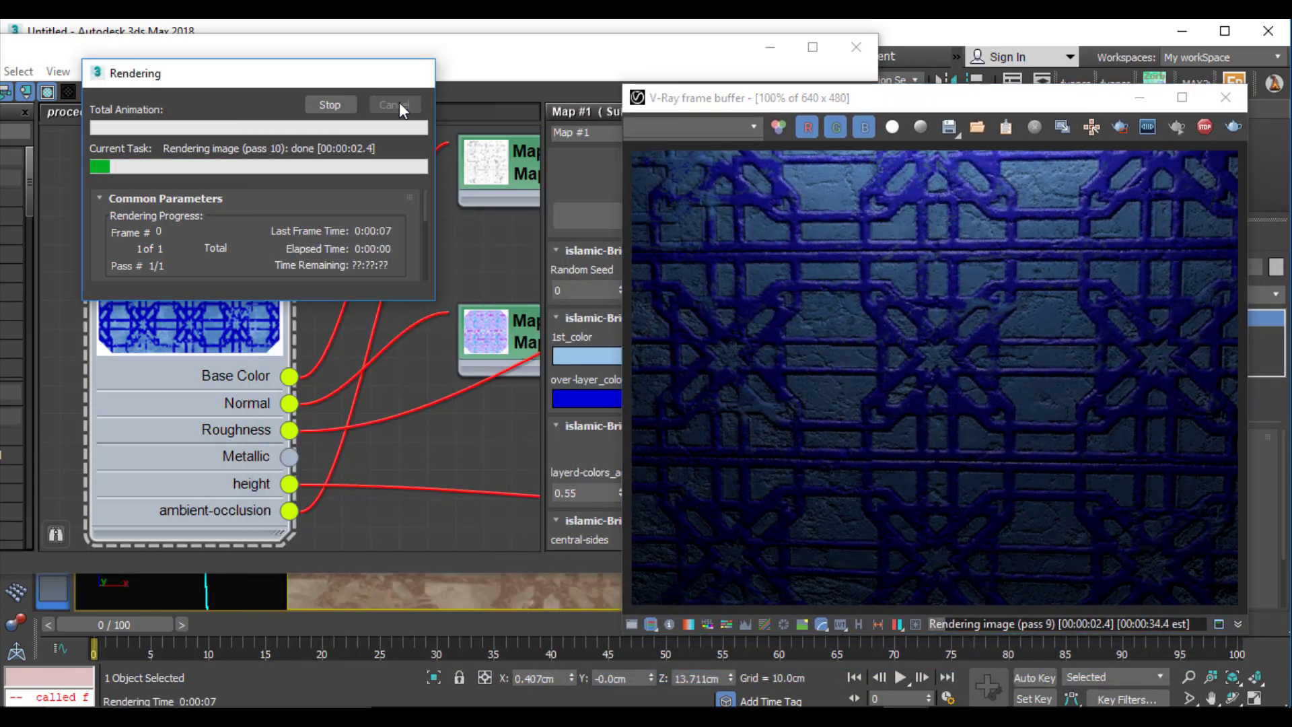
left_click_drag(444, 63, 389, 74)
scroll(632, 331, "down", 3)
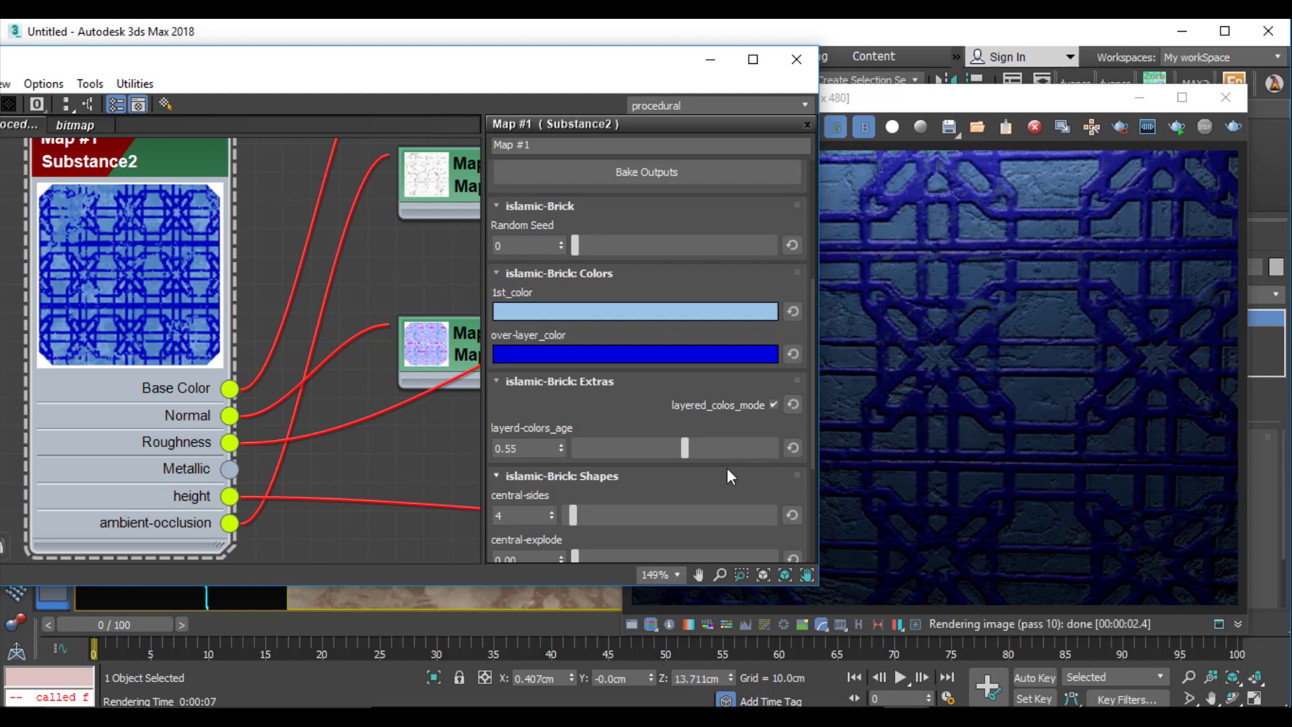
Step: Raise layerd-colors_age from 0.55 to 0.96 and start a new render
left_click_drag(688, 446, 768, 449)
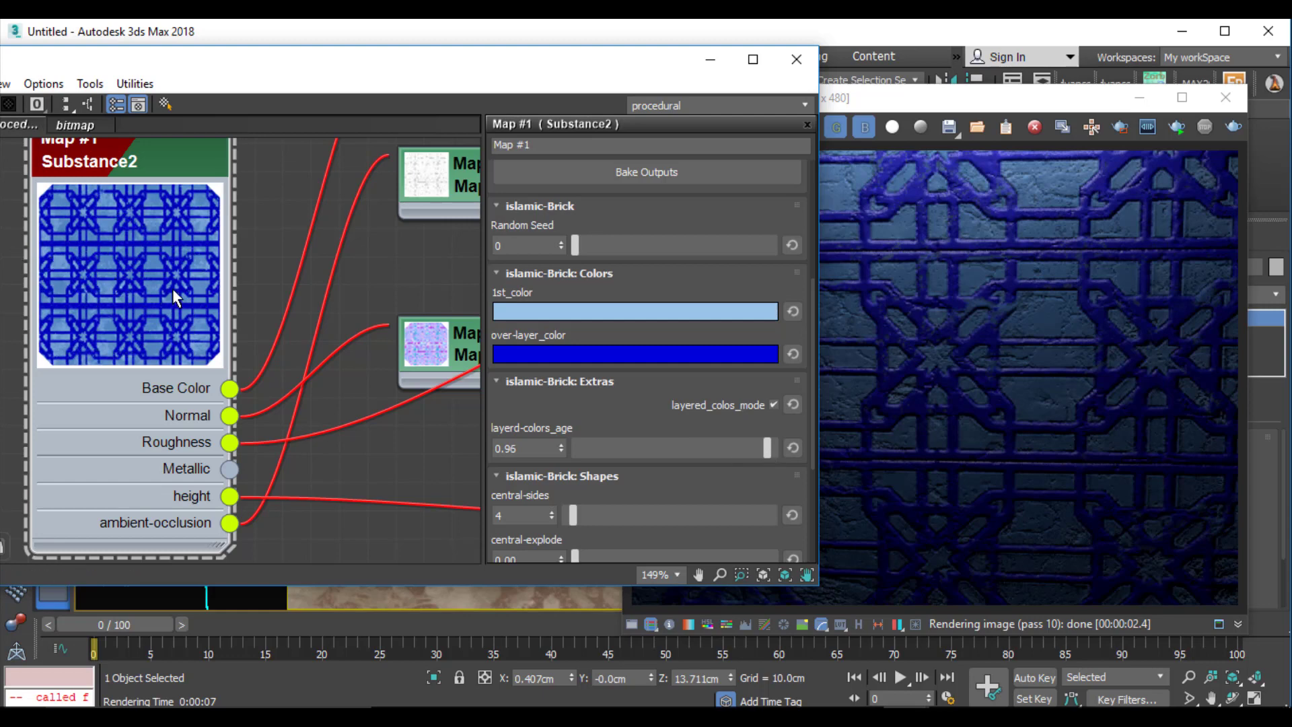
left_click(1039, 320)
key("shift+q")
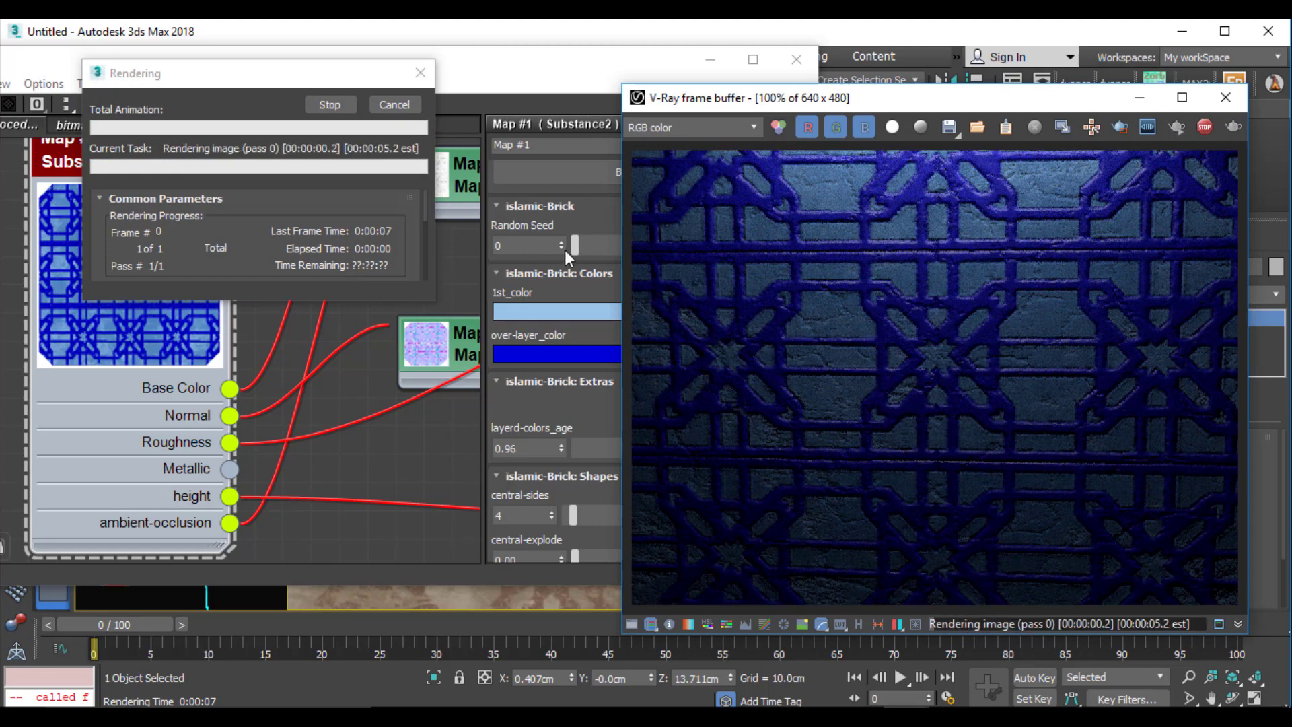
Step: Expand the islamic-Brick Extras, lower layerd-colors_age, and render again
left_click(576, 383)
left_click(550, 382)
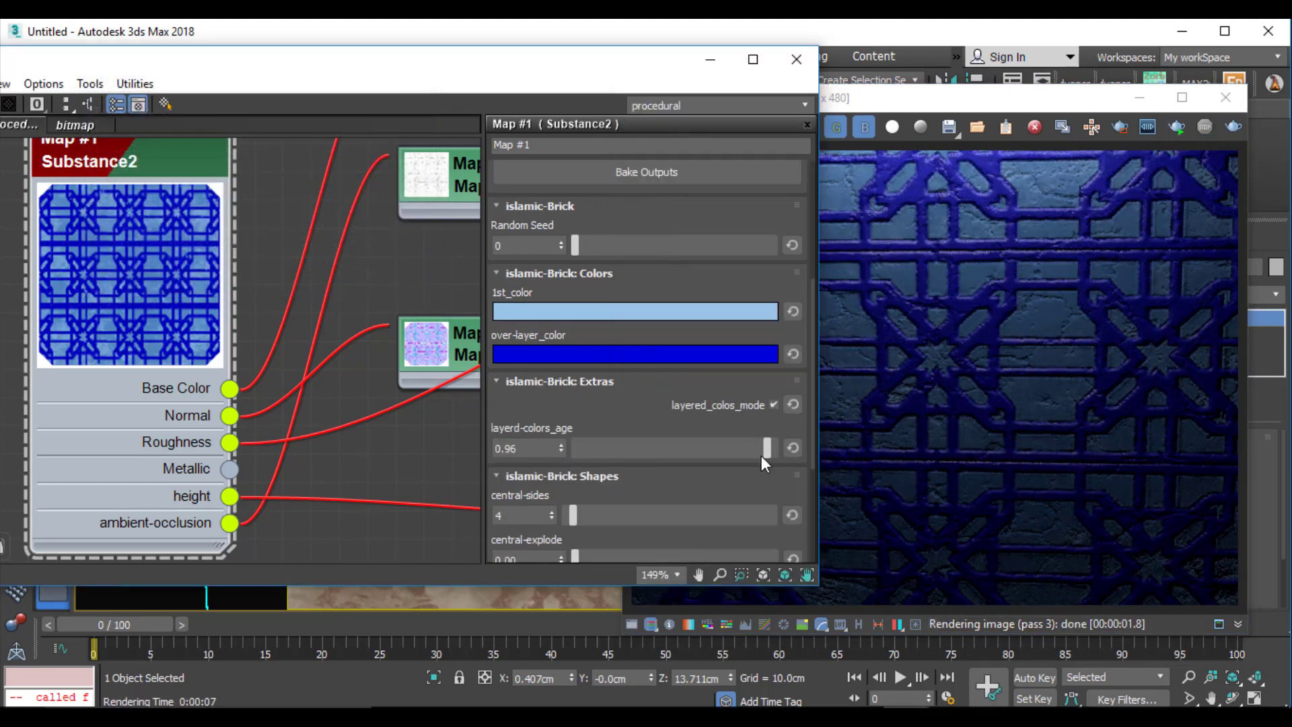
left_click_drag(764, 449, 624, 443)
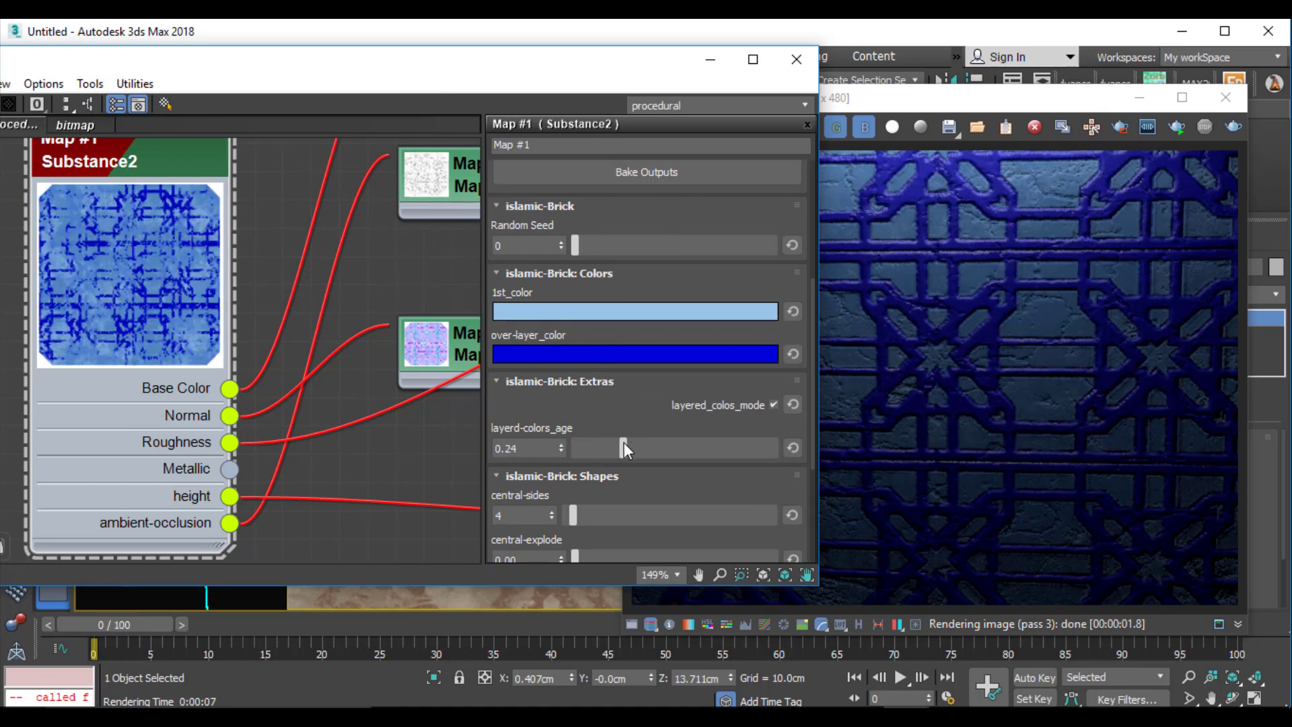
left_click(934, 368)
left_click(1233, 127)
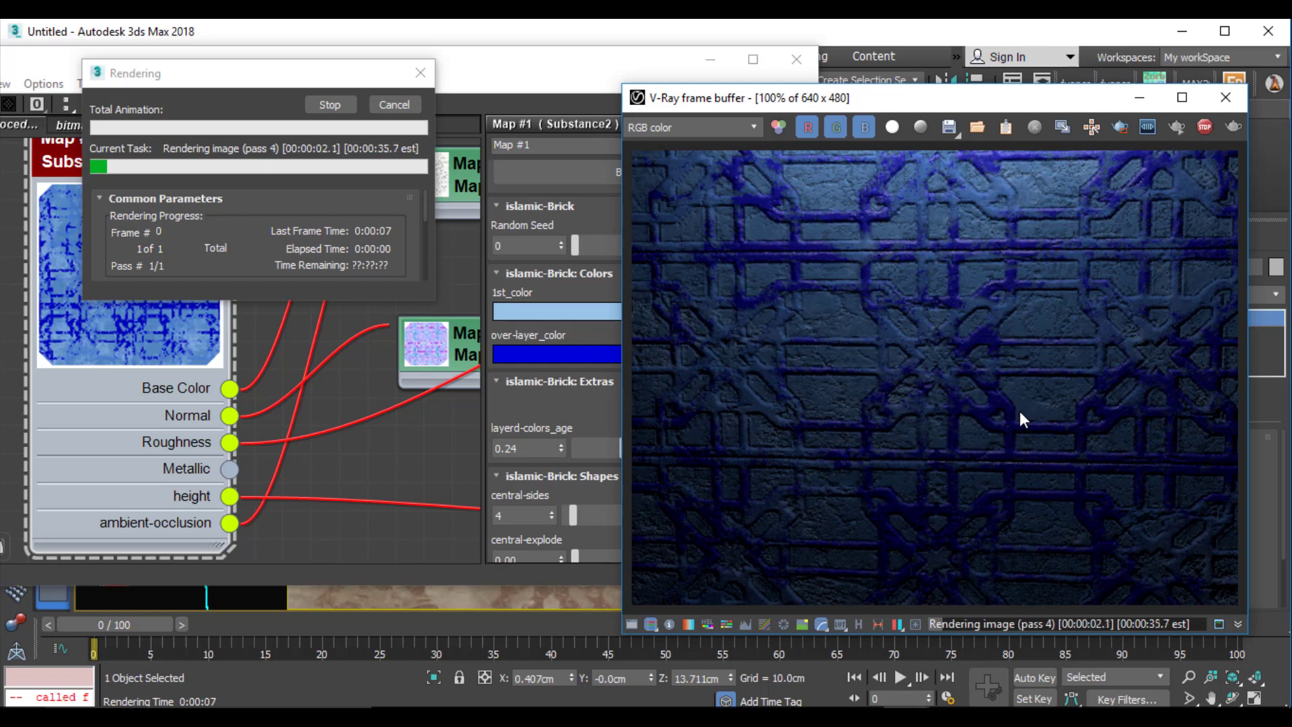
Step: Stop the render, move the frame buffer aside, and dock the material editor left
left_click(393, 105)
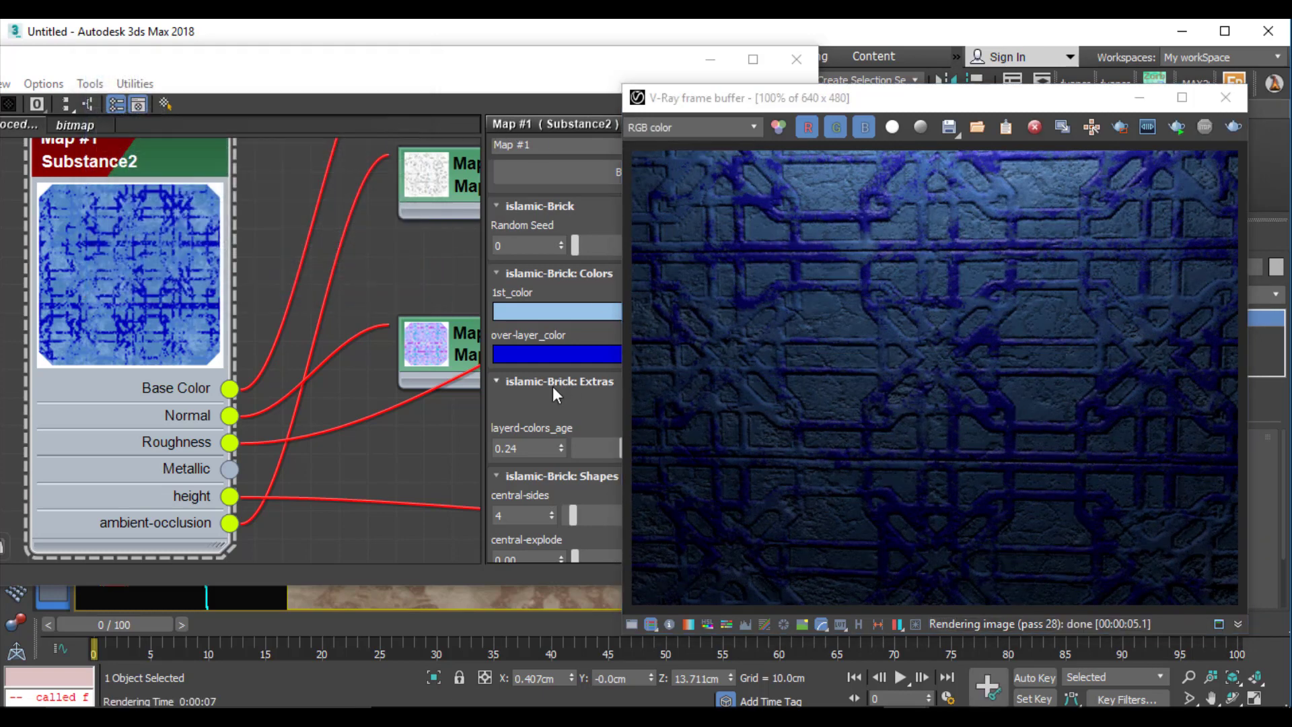
scroll(551, 386, "down", 2)
left_click_drag(788, 99, 1073, 383)
left_click_drag(571, 71, 187, 82)
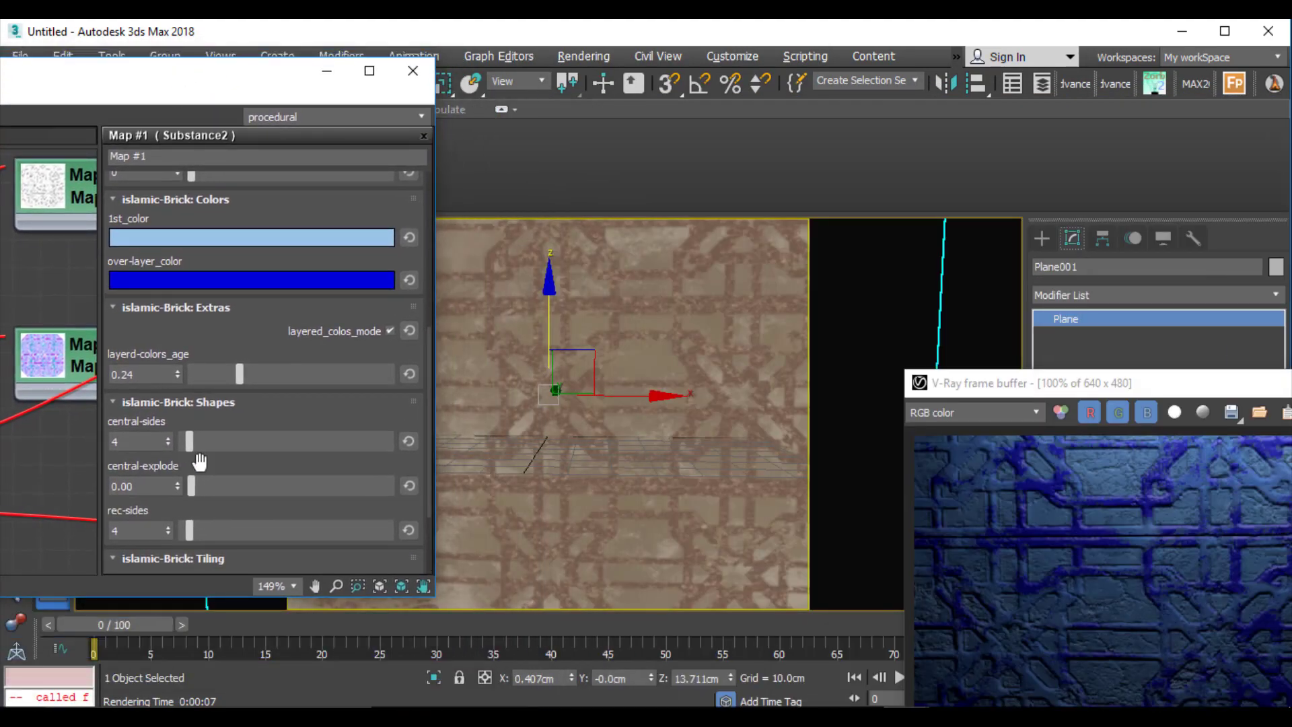
Step: Toggle showing the Substance map on the viewport plane
scroll(240, 418, "down", 1)
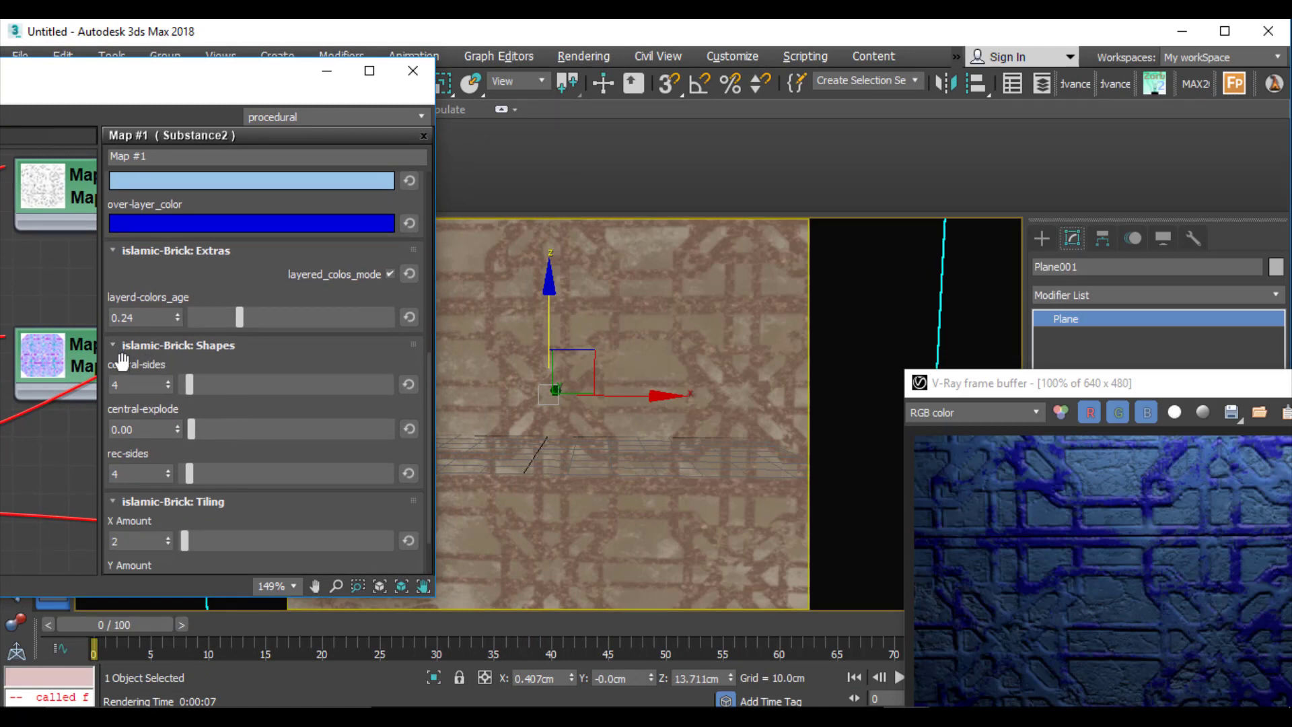
scroll(130, 363, "down", 1)
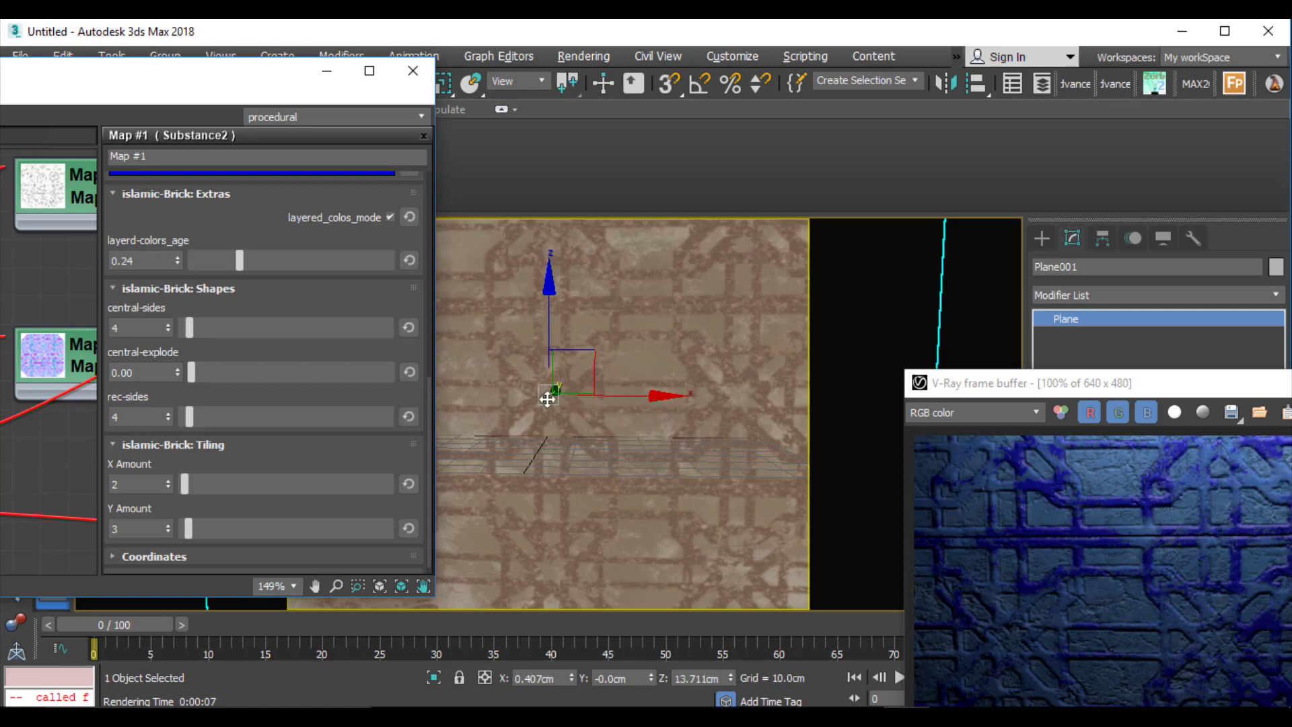
left_click_drag(127, 80, 1126, 363)
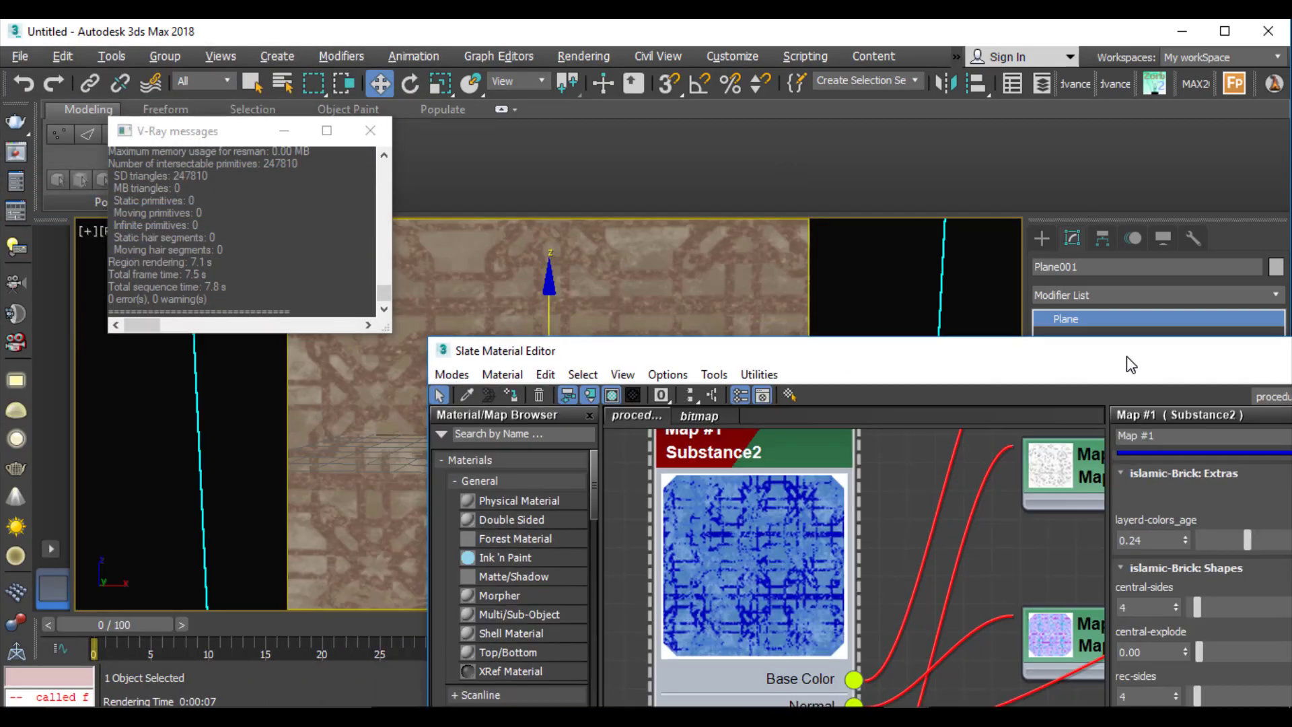
left_click(614, 397)
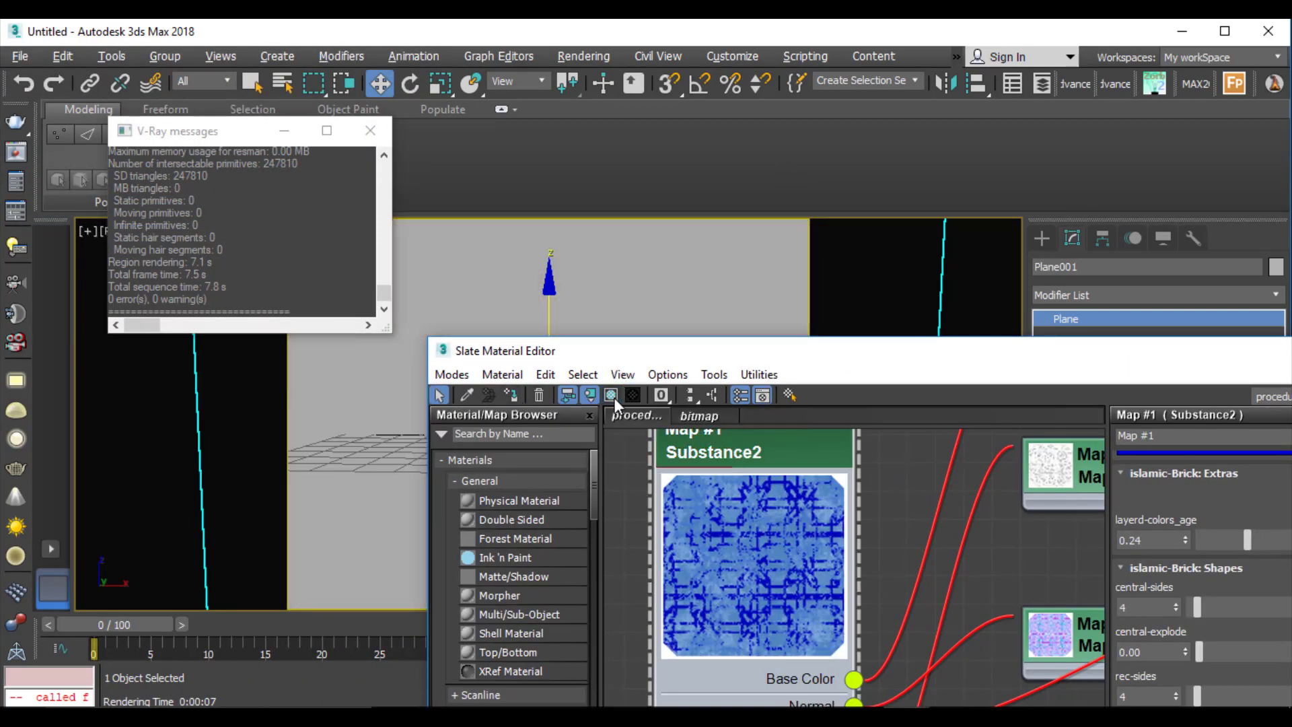
left_click_drag(812, 364, 369, 121)
Step: Open Material #25 and enable Show Shaded Material in Viewport
scroll(477, 434, "down", 4)
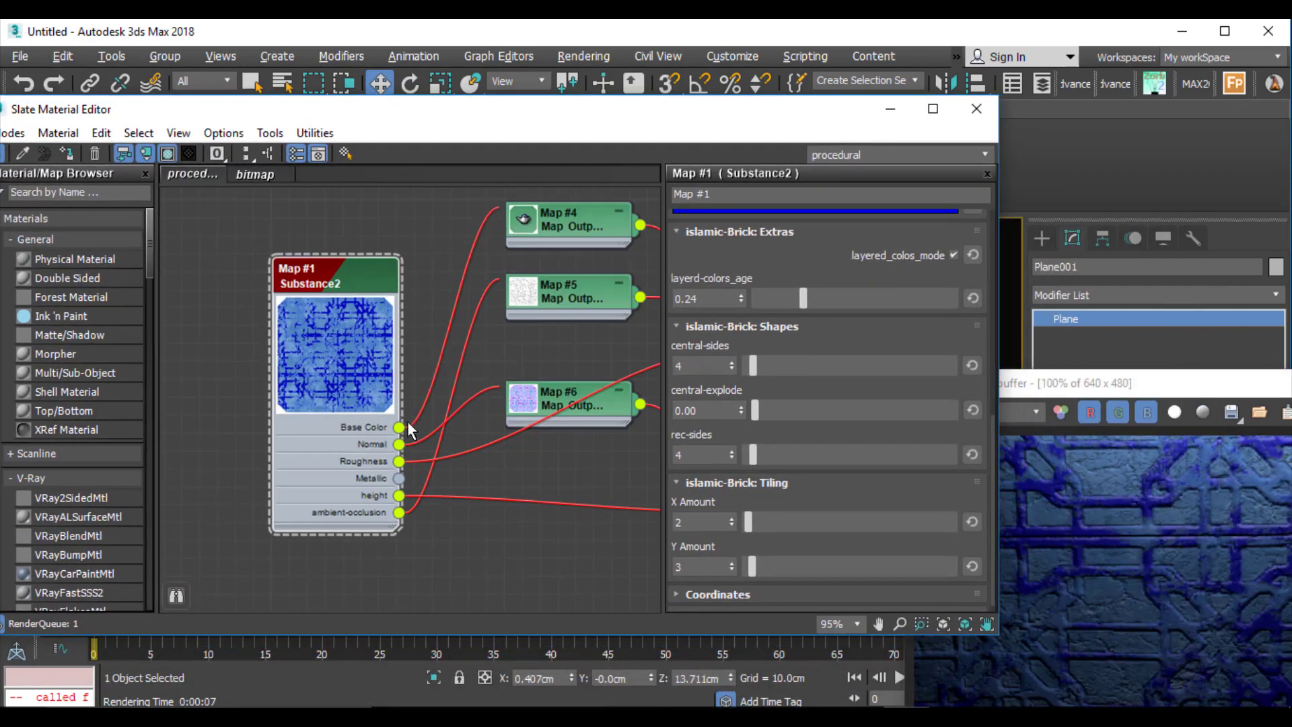
middle_click_drag(477, 434, 259, 427)
scroll(406, 361, "up", 6)
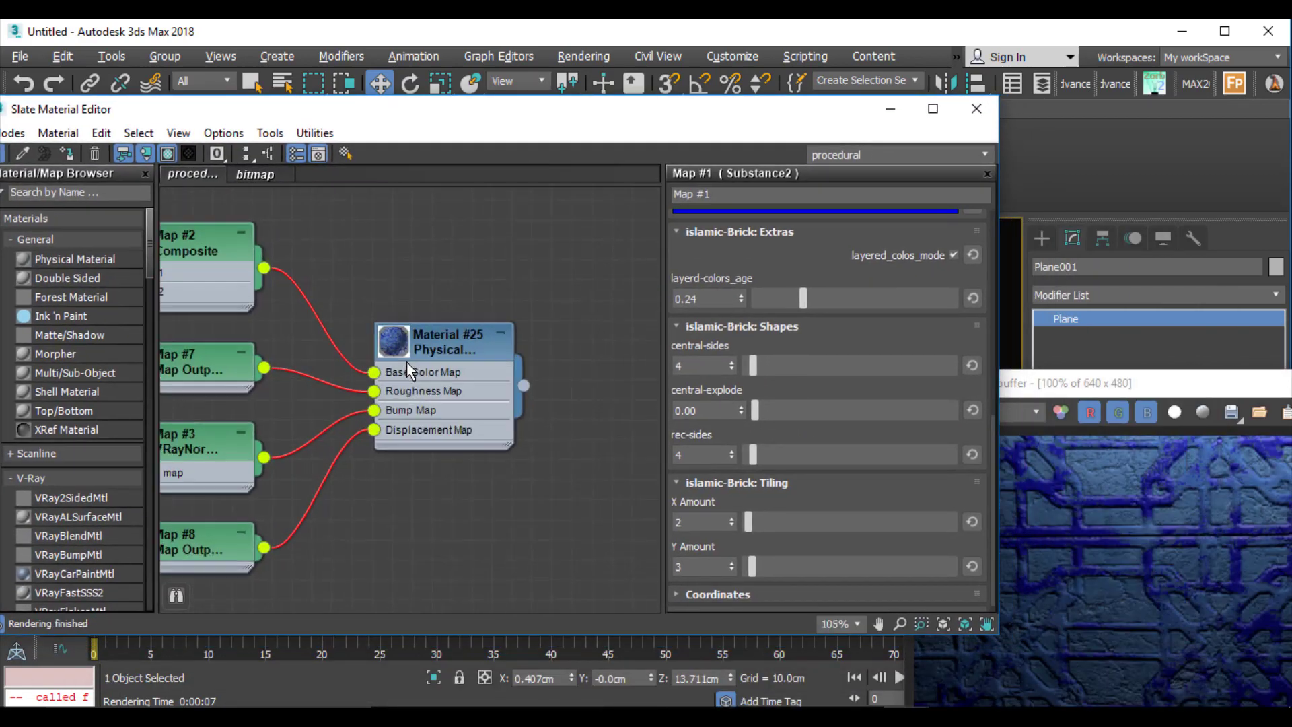
double_click(397, 342)
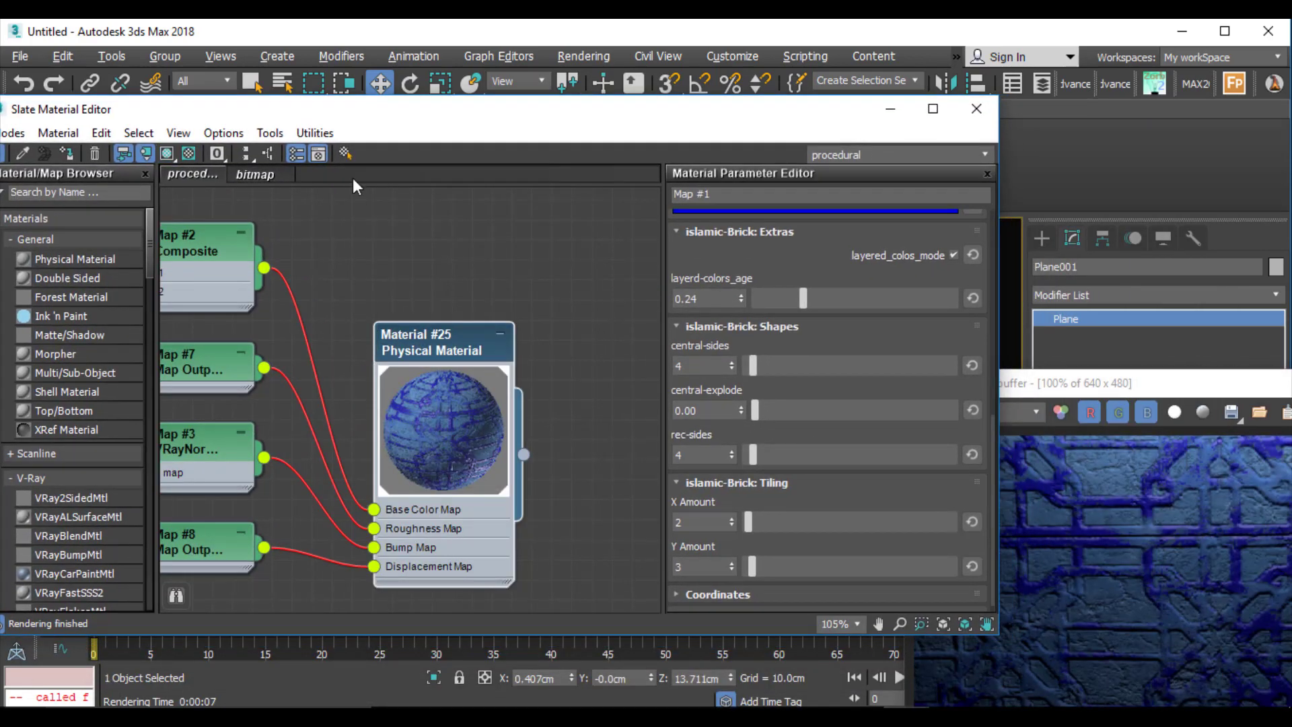
left_click_drag(268, 111, 191, 99)
left_click(848, 234)
Step: Orbit the viewport to inspect the plane's blue islamic-brick texture
scroll(313, 325, "down", 3)
middle_click_drag(313, 325, 443, 410)
left_click_drag(400, 91, 1012, 124)
middle_click_drag(471, 404, 504, 414, "alt")
left_click_drag(1018, 128, 839, 95)
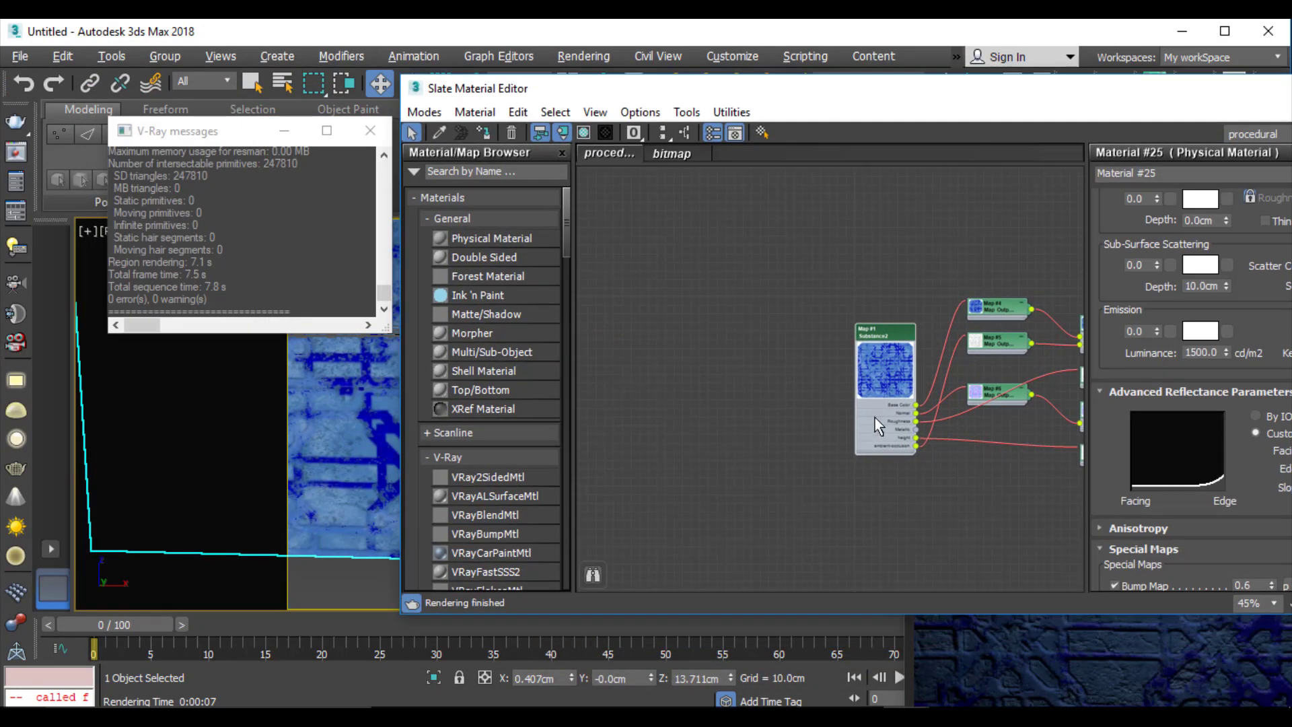
Step: Open the Substance2 map's parameters and bring its Map #1 sliders into view
double_click(892, 421)
left_click_drag(1051, 94, 931, 110)
left_click_drag(276, 321, 690, 321)
scroll(1102, 367, "down", 2)
scroll(1102, 367, "down", 4)
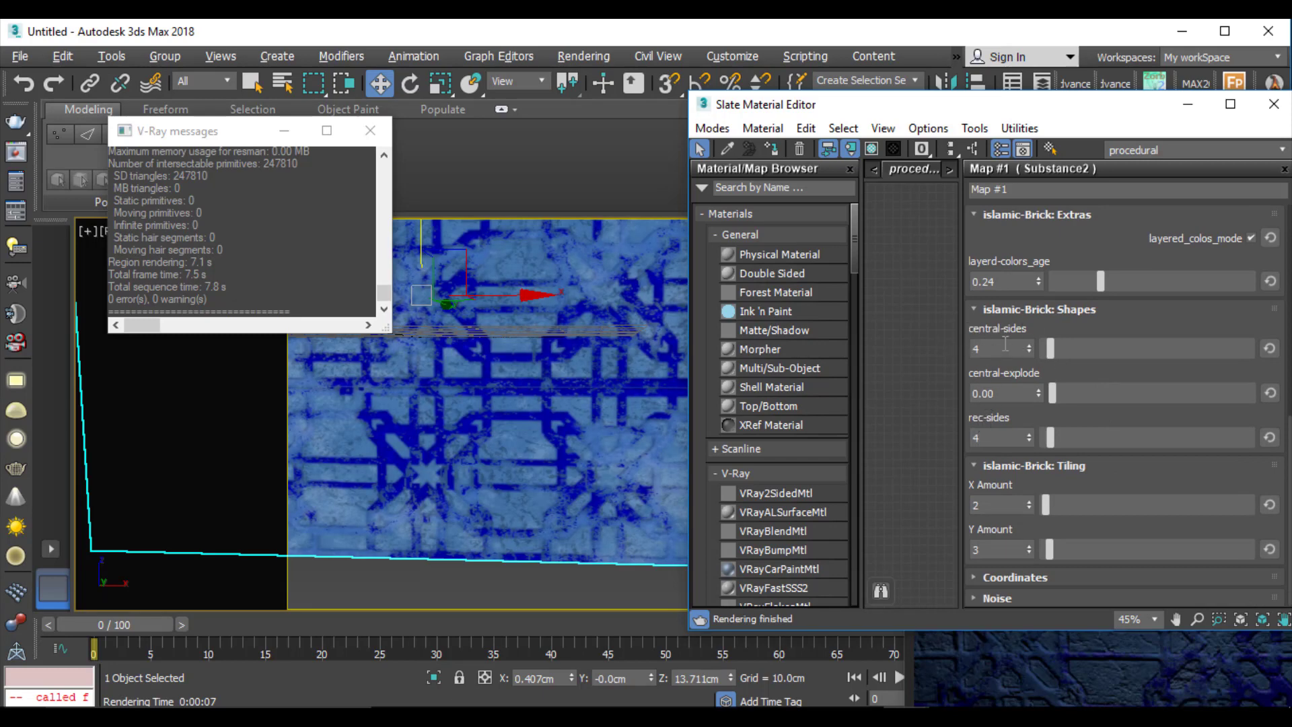
Step: Push layerd-colors_age up to 0.97, trying central-sides values before returning it to 4
left_click_drag(1055, 347, 1093, 351)
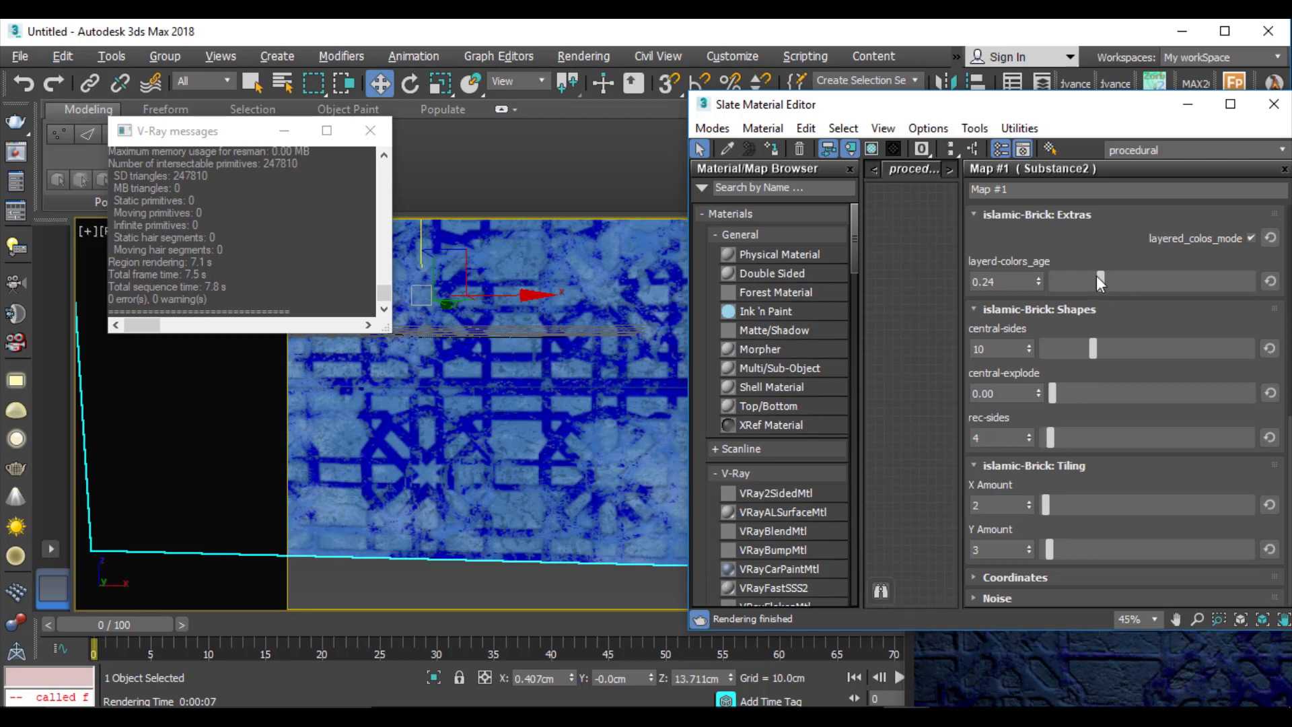
left_click_drag(1098, 280, 1254, 287)
left_click(1131, 281)
left_click(1252, 281)
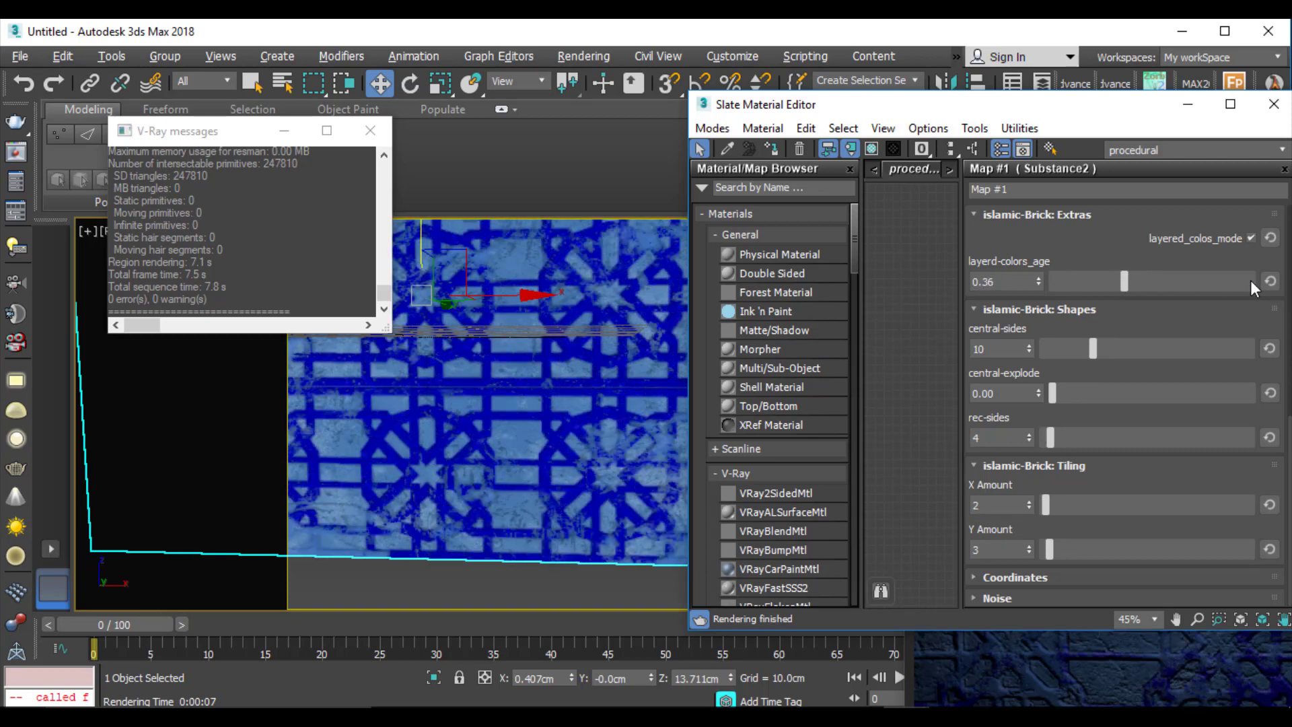
left_click(1133, 282)
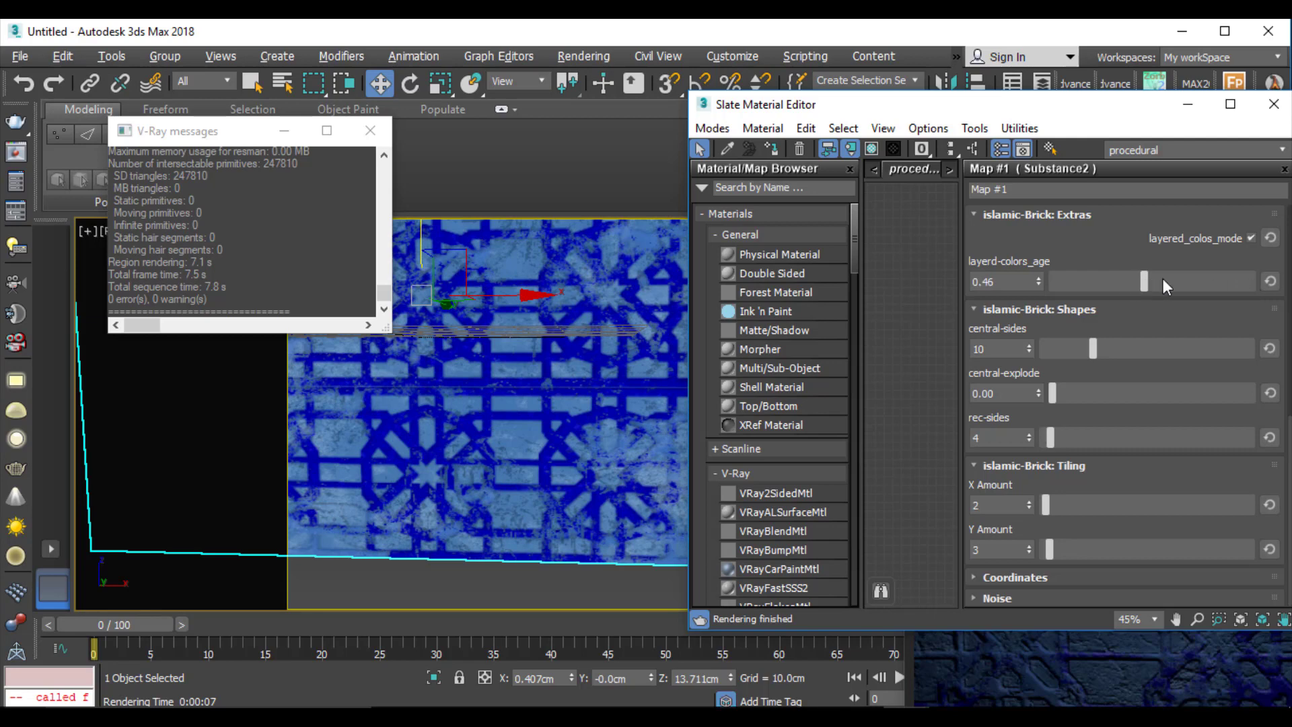
left_click_drag(1242, 281, 1246, 281)
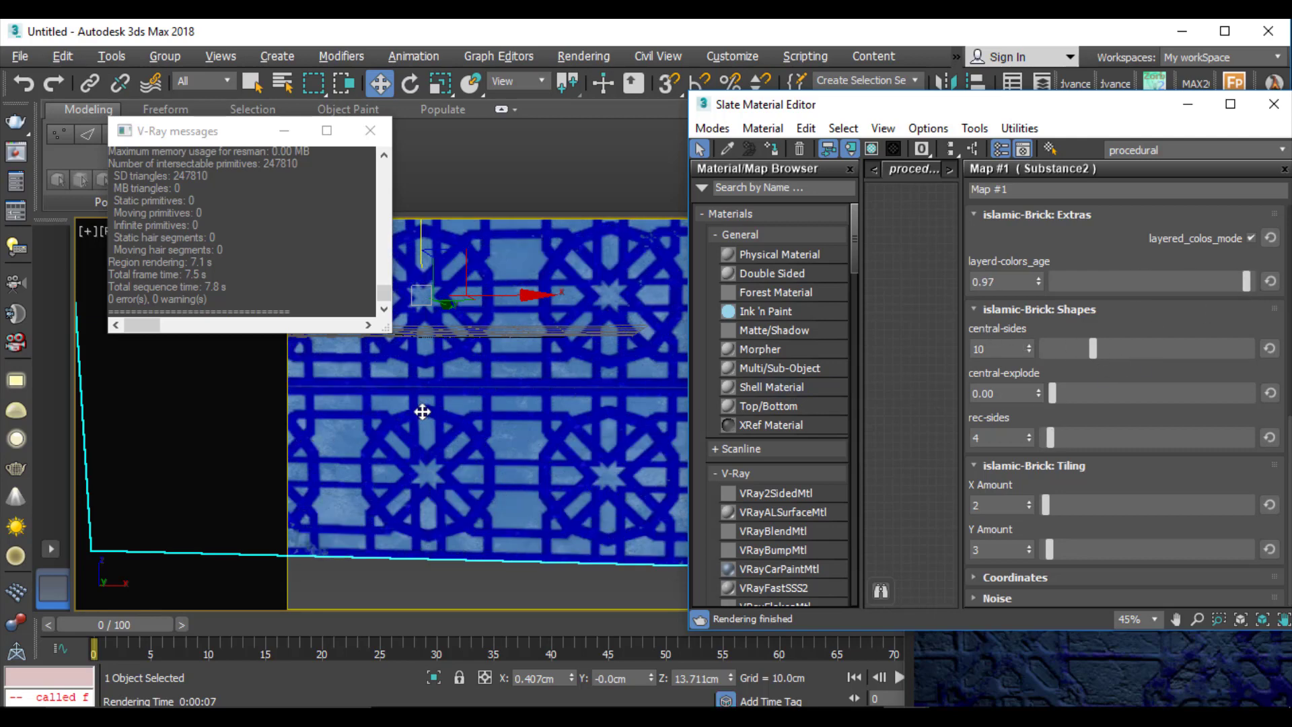
left_click(1070, 353)
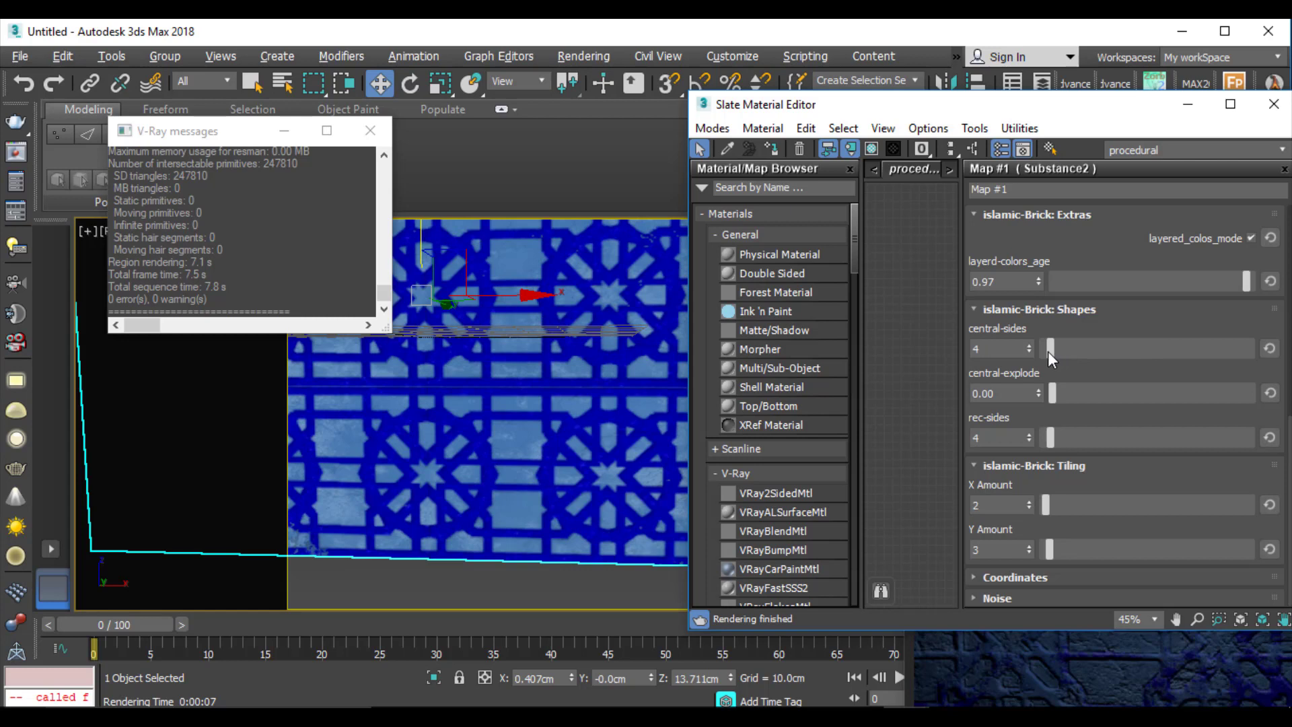
left_click(1048, 353)
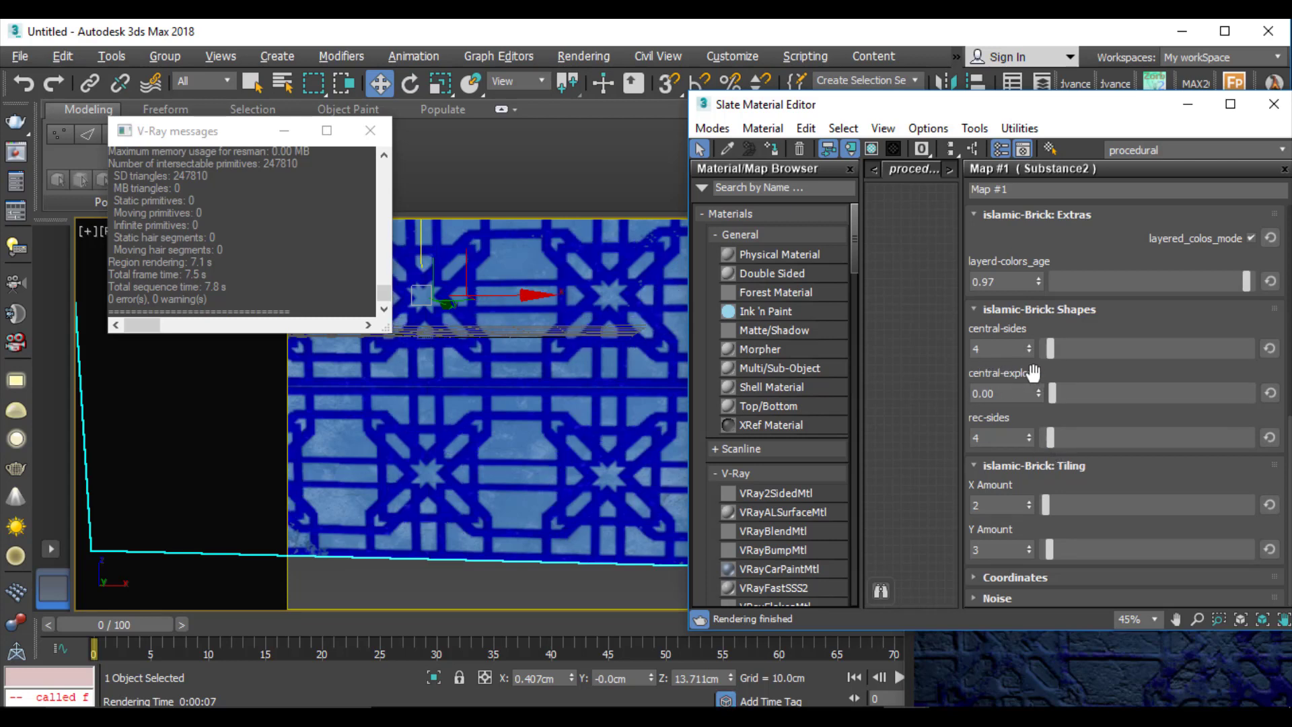
Step: Set central-explode to 0.05 and rec-sides to 6, then recentre the plane in view
left_click_drag(1082, 393, 1083, 393)
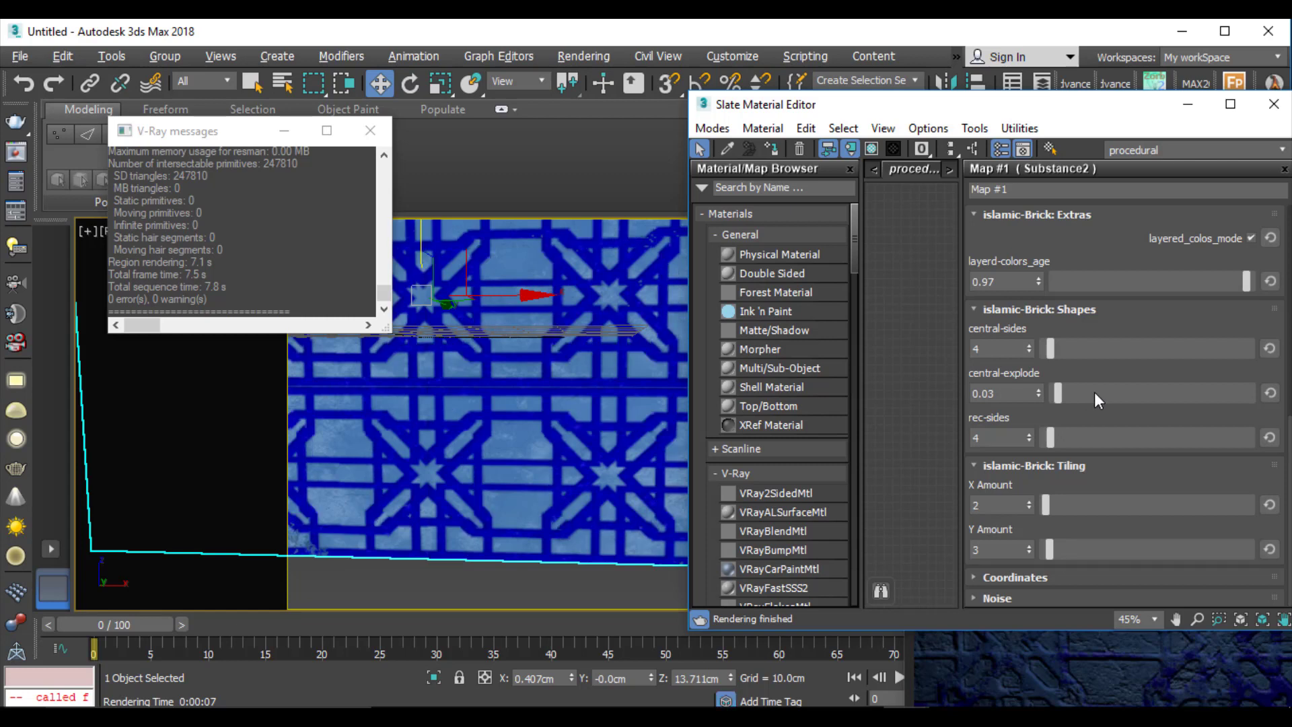
mouse_move(1065, 391)
left_mouse_down()
mouse_move(1094, 390)
mouse_move(1064, 388)
left_mouse_up()
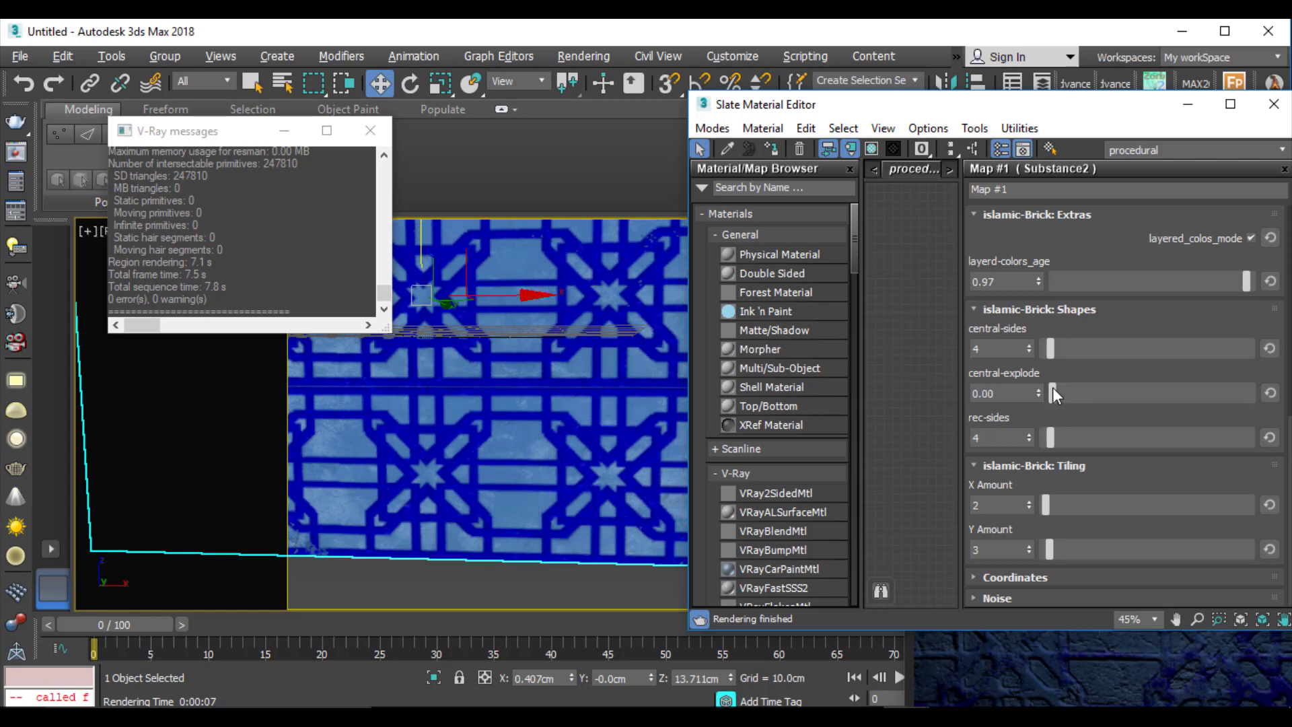
left_click_drag(1054, 394, 1063, 386)
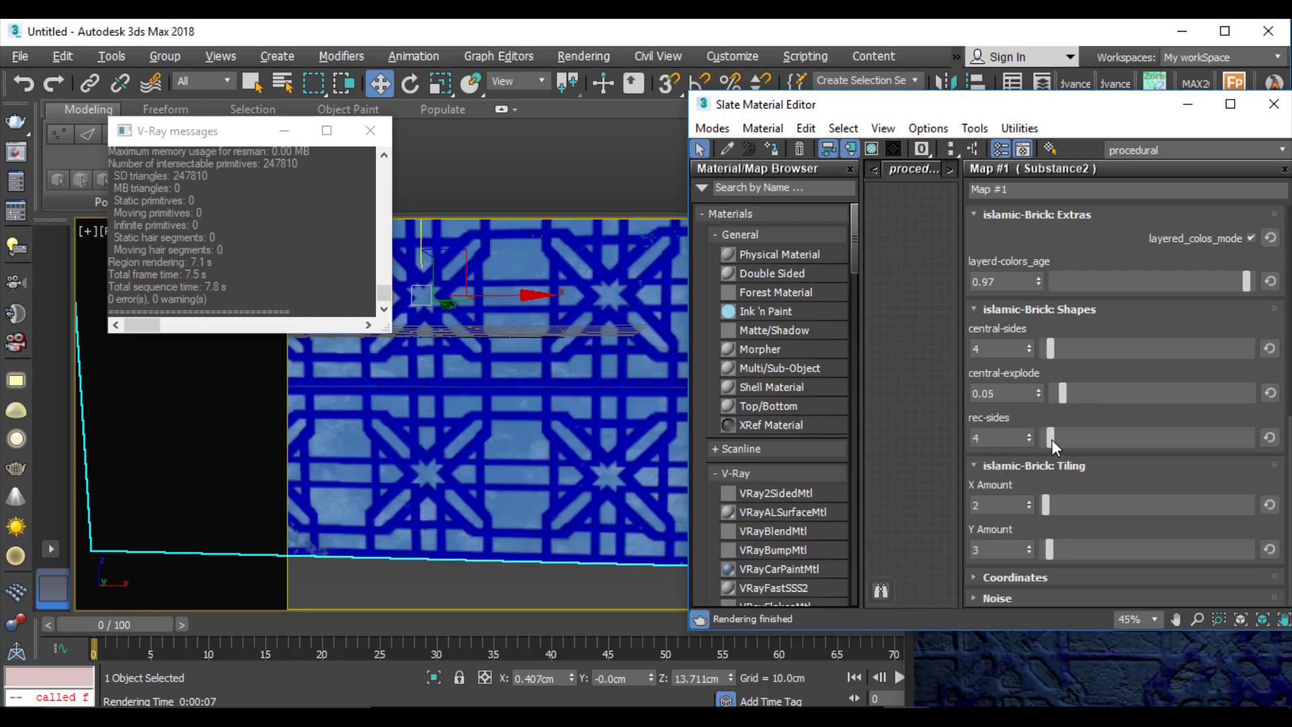
mouse_move(1068, 438)
left_mouse_down()
mouse_move(1091, 437)
mouse_move(1068, 438)
left_mouse_up()
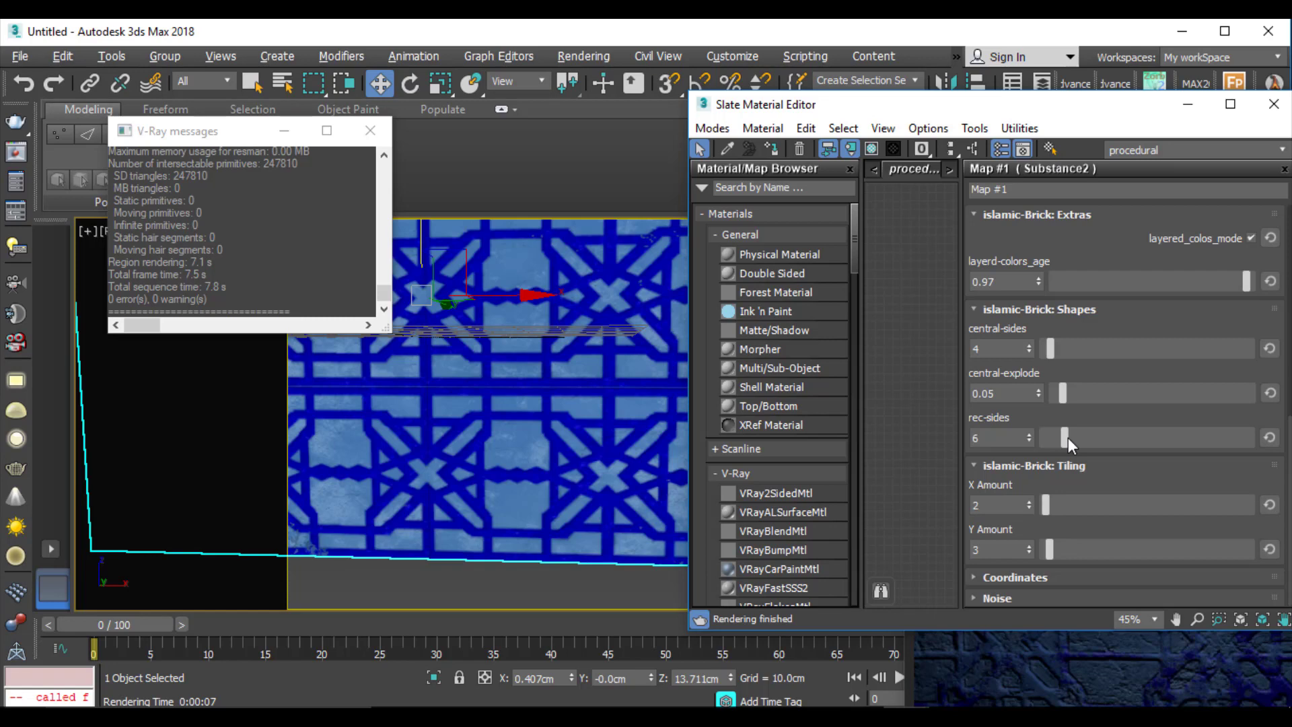
left_click_drag(966, 108, 179, 376)
middle_click_drag(642, 354, 686, 438)
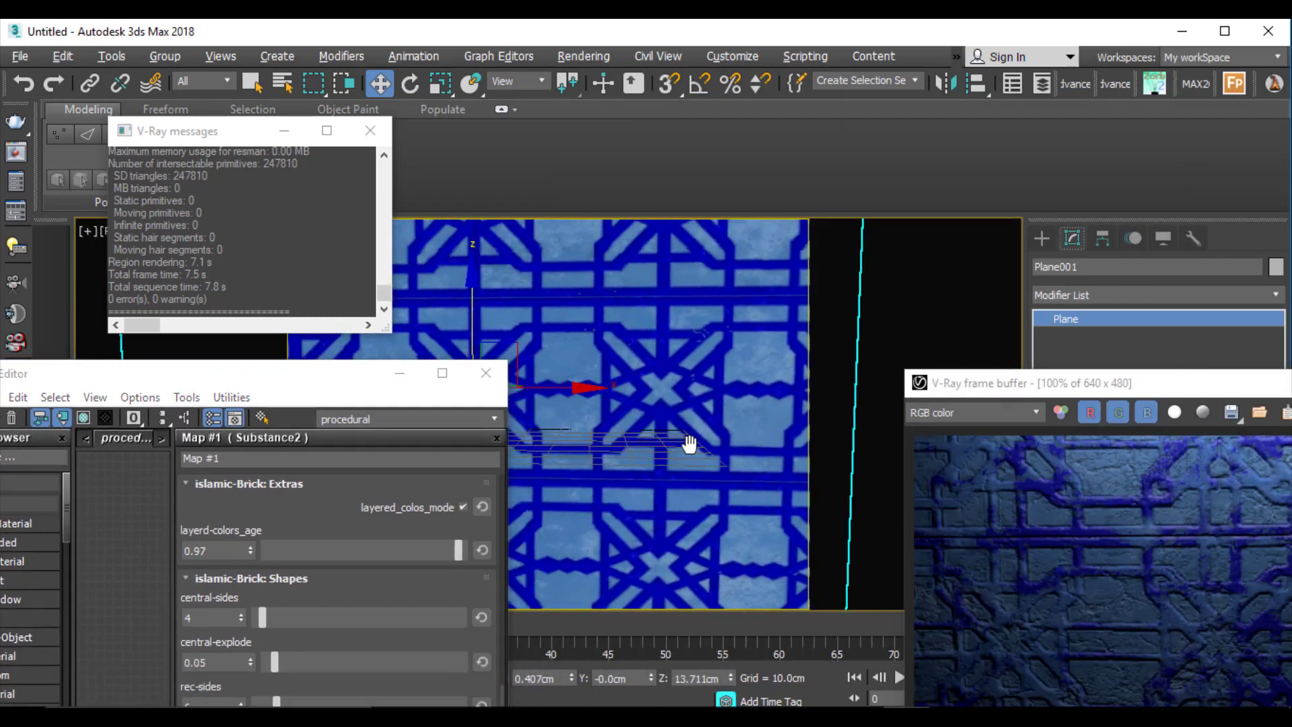
Step: Lower layerd-colors_age on the Substance2 map to 0.64
left_click(1051, 390)
left_click_drag(1051, 389, 788, 183)
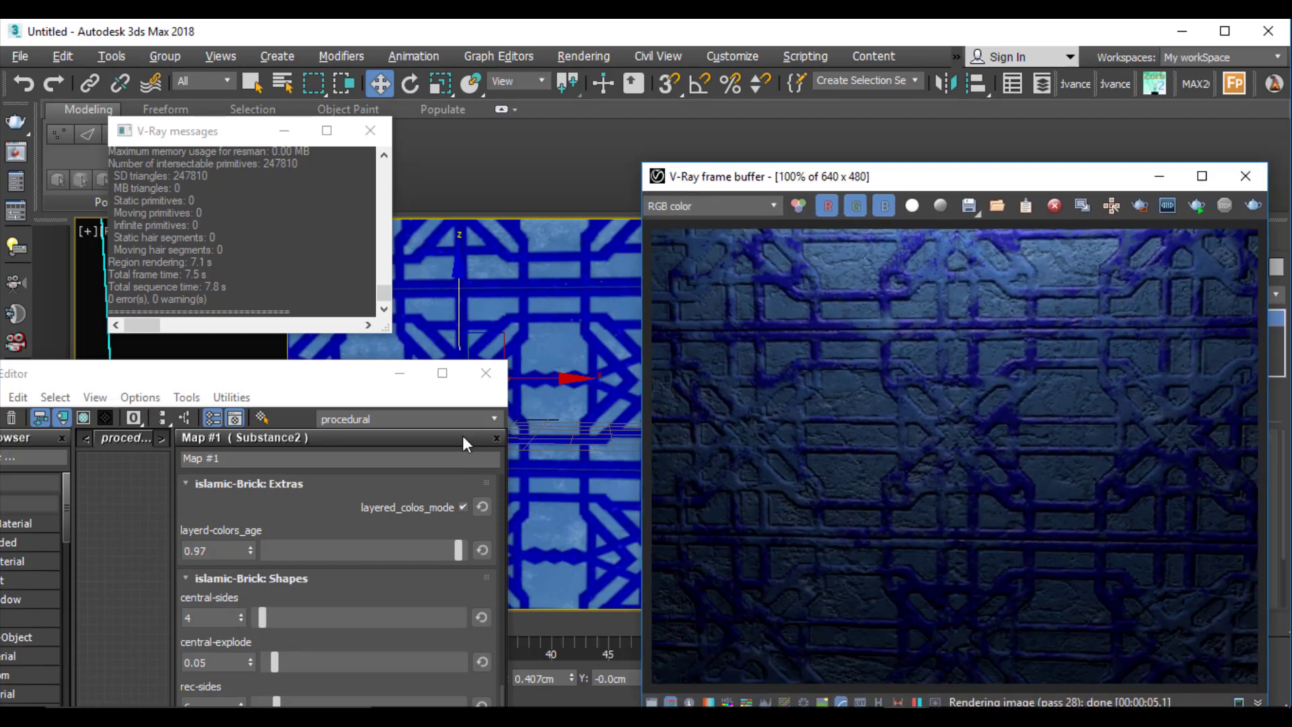
left_click_drag(458, 550, 391, 553)
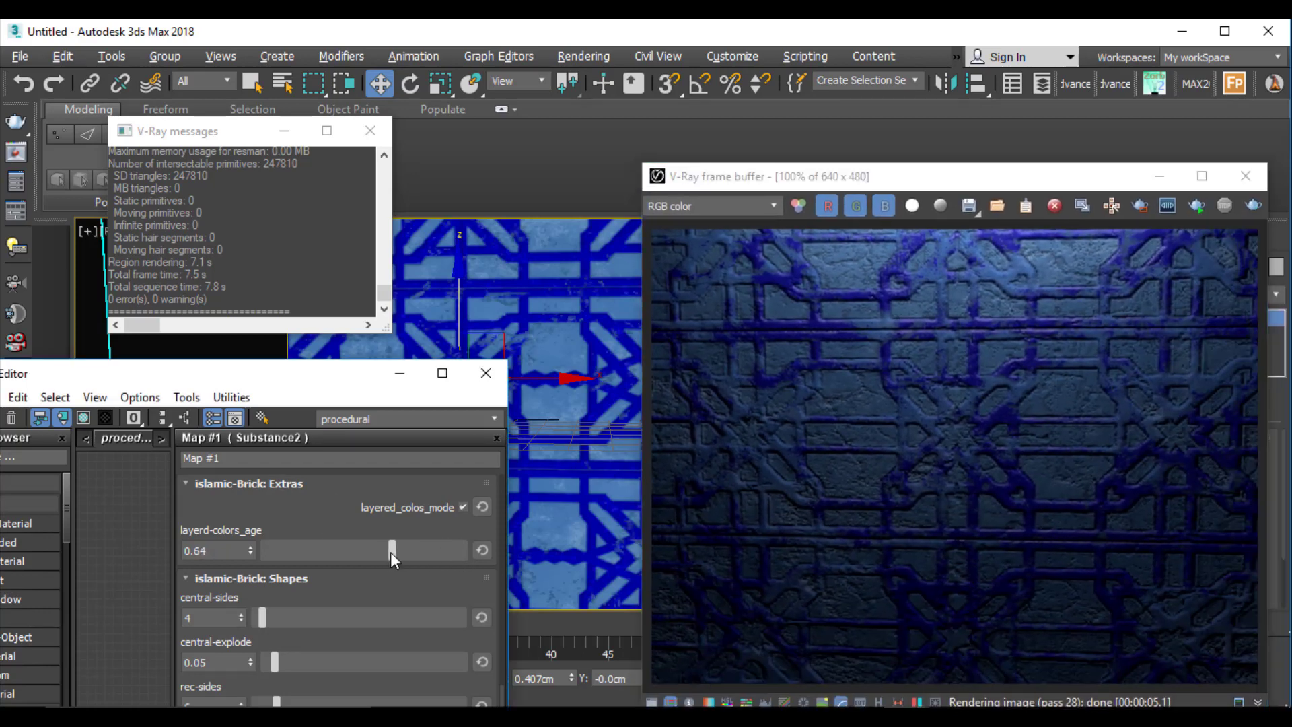
Step: Re-render the plane in V-Ray, stopping the progressive render early
left_click(1253, 206)
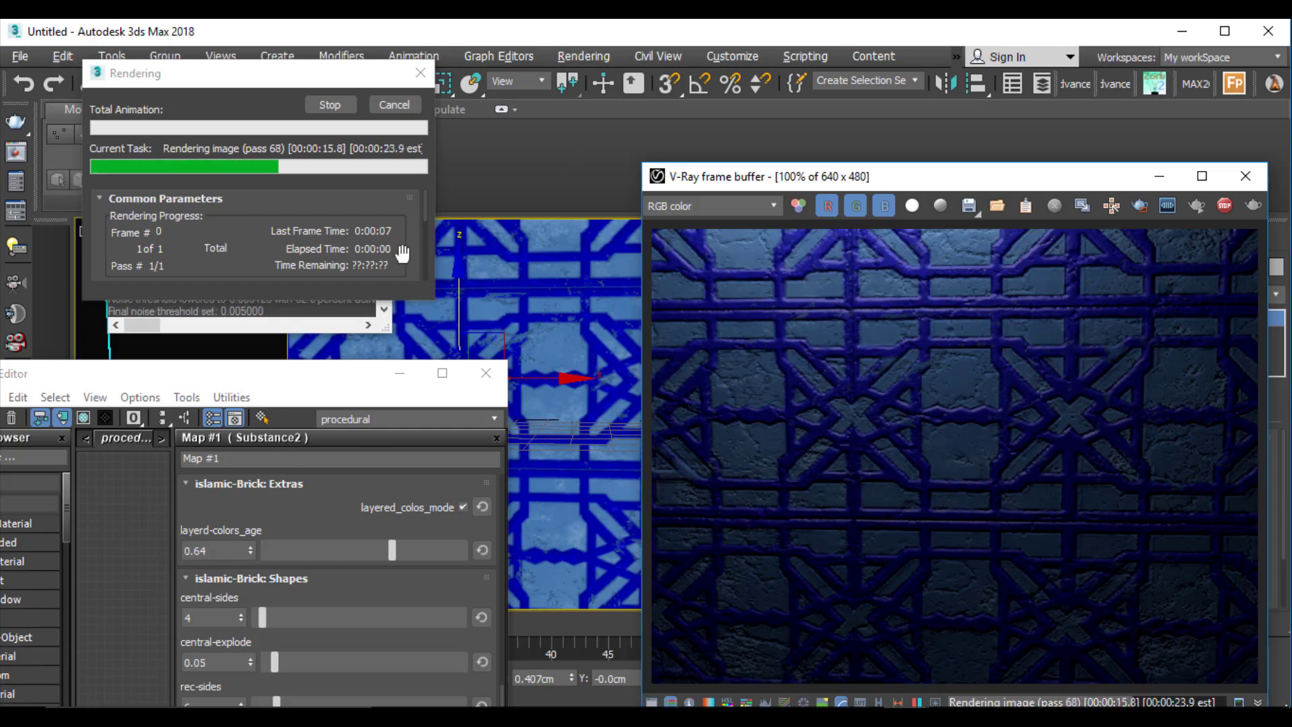
left_click(393, 108)
left_click_drag(289, 378, 399, 113)
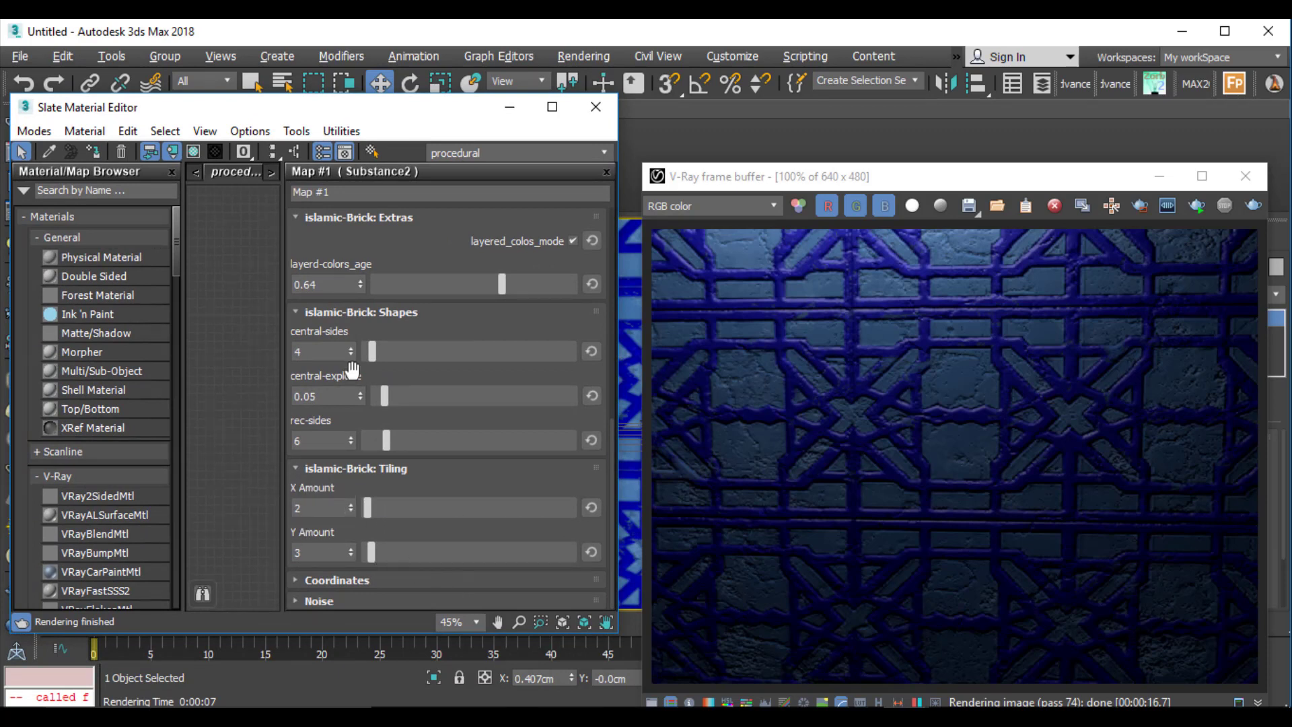
left_click_drag(352, 248, 362, 599)
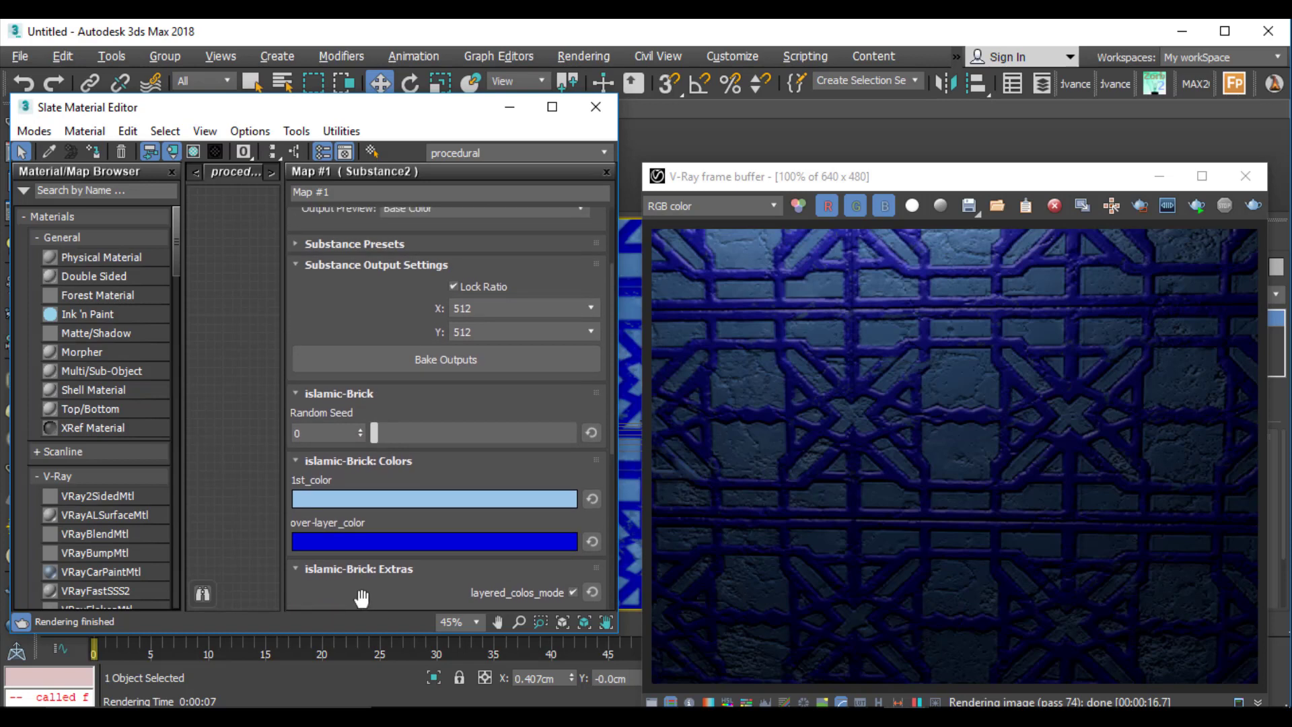